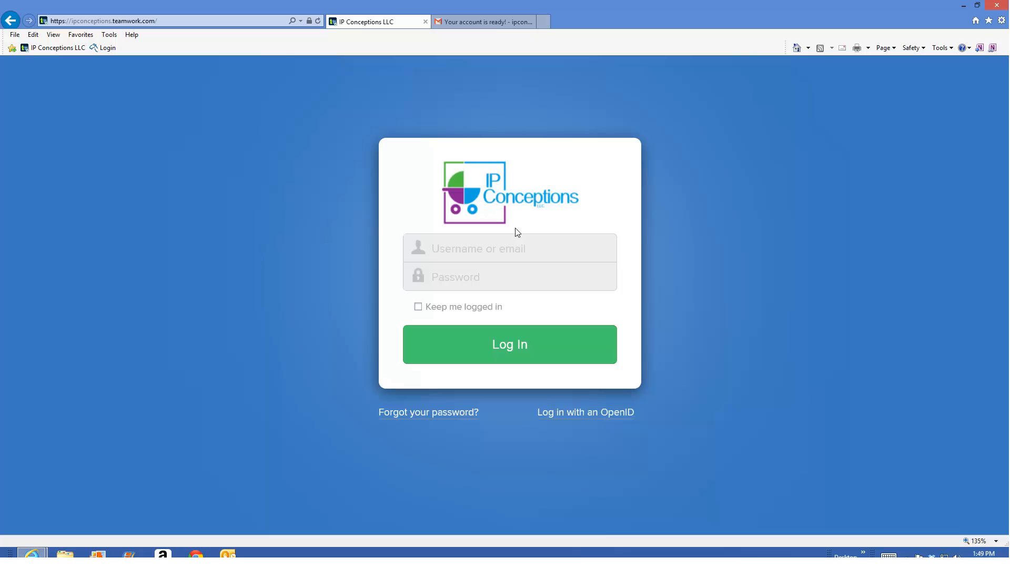
- Follow the Teamwork link in the account-ready e-mail and log in with the username and account password
left_click(436, 22)
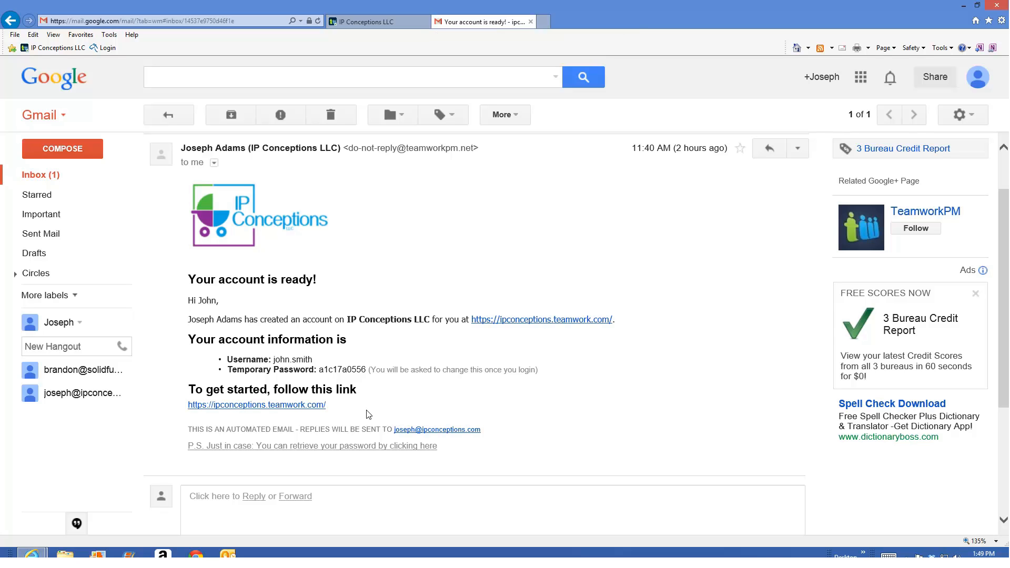
left_click(312, 408)
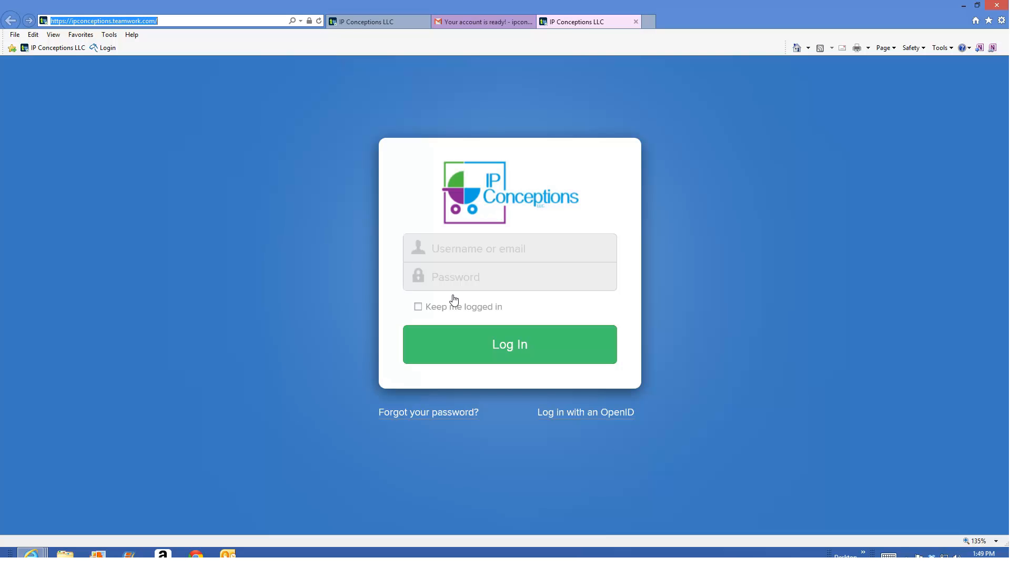
left_click(489, 255)
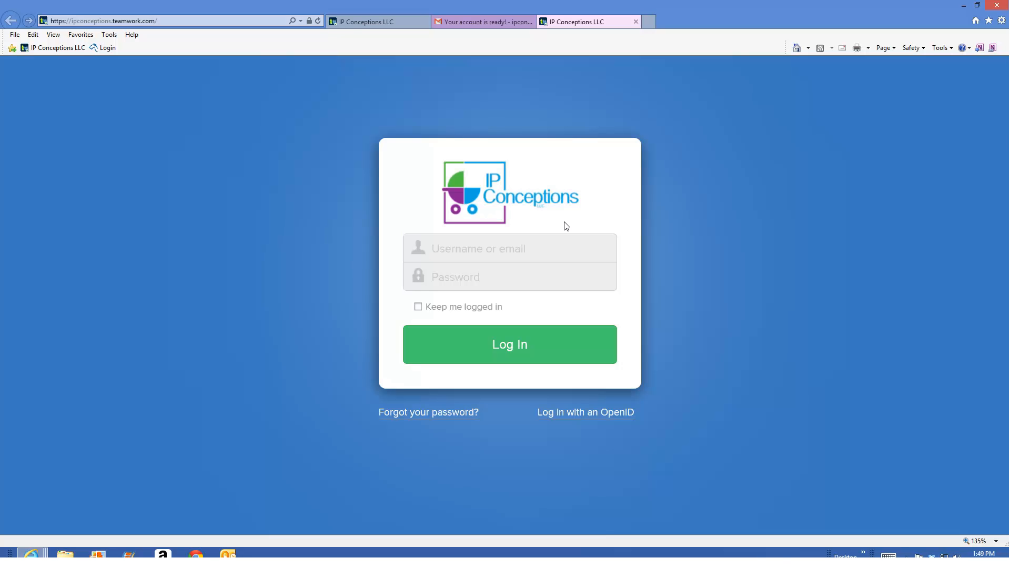
type("john.smith")
key("Tab")
type("*********")
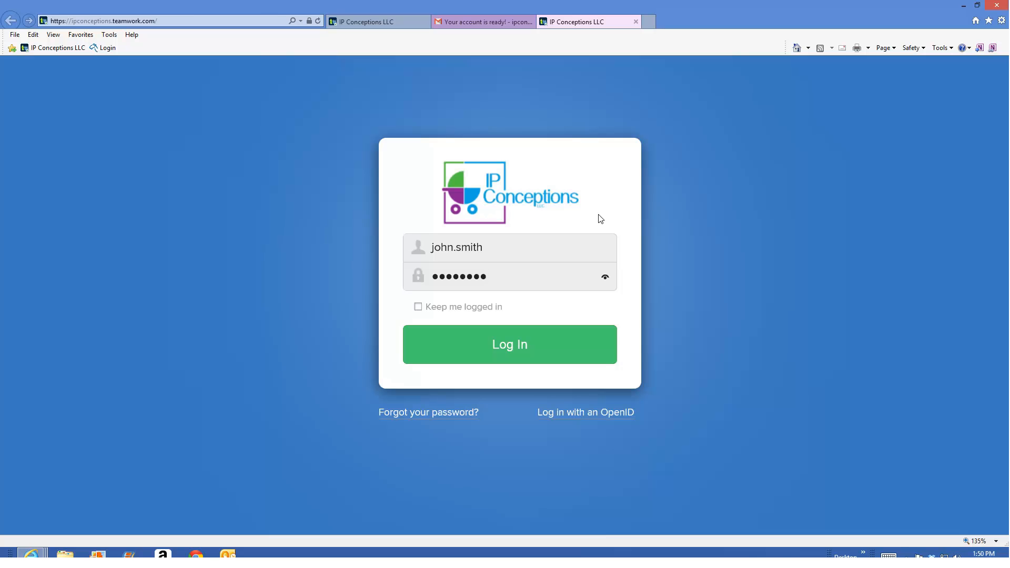
left_click(510, 345)
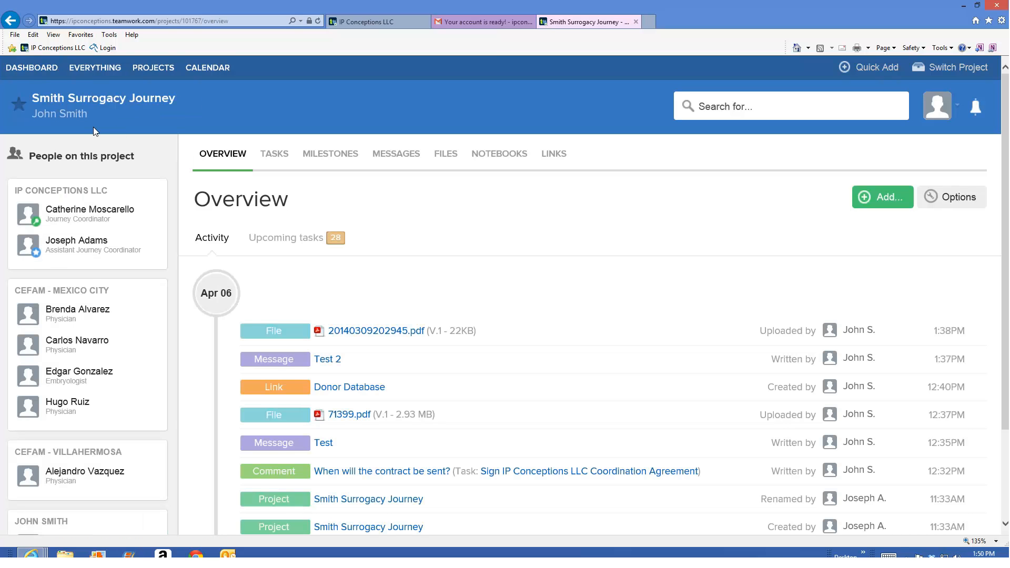
- Review the project overview, examining its recent activity and the people assigned to the project
mouse_move(78, 117)
scroll(440, 235, "down", 2)
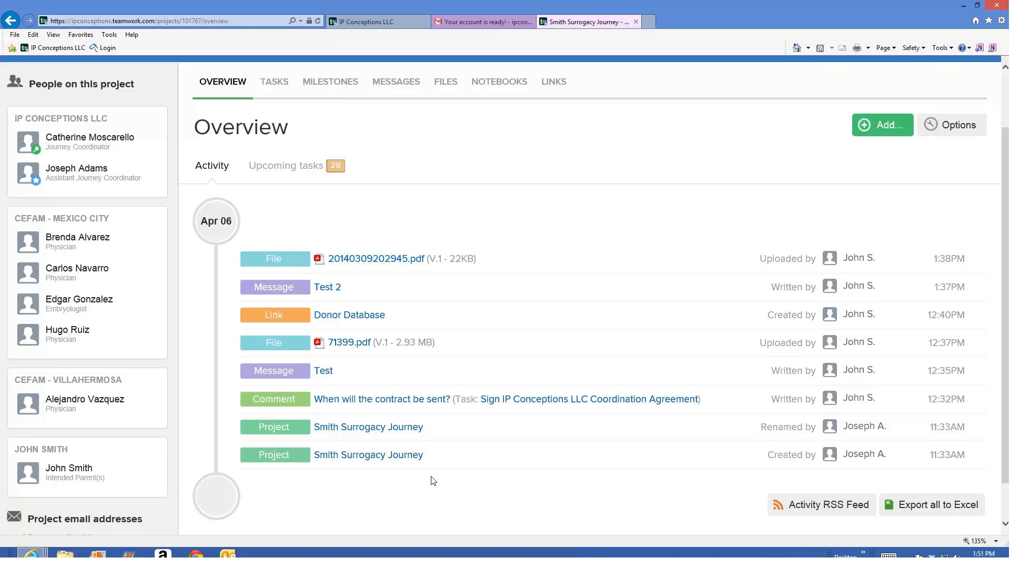
scroll(434, 480, "up", 2)
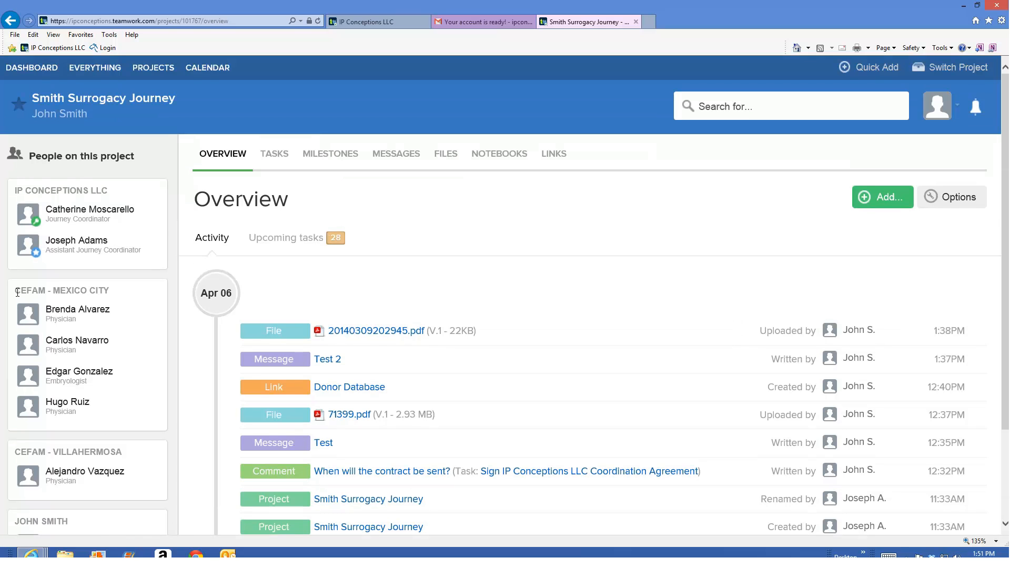
scroll(85, 292, "down", 3)
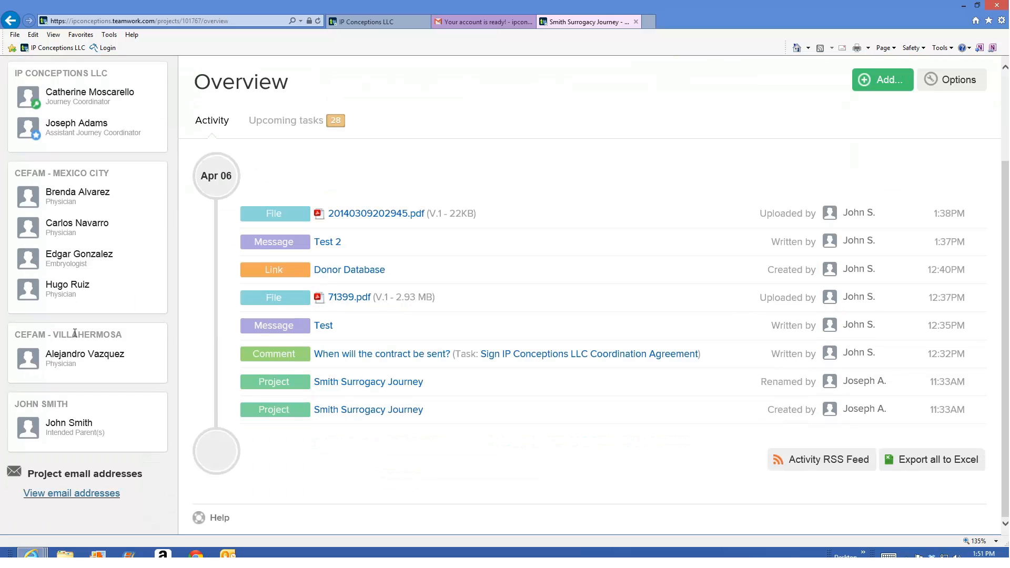
mouse_move(80, 427)
scroll(147, 498, "up", 3)
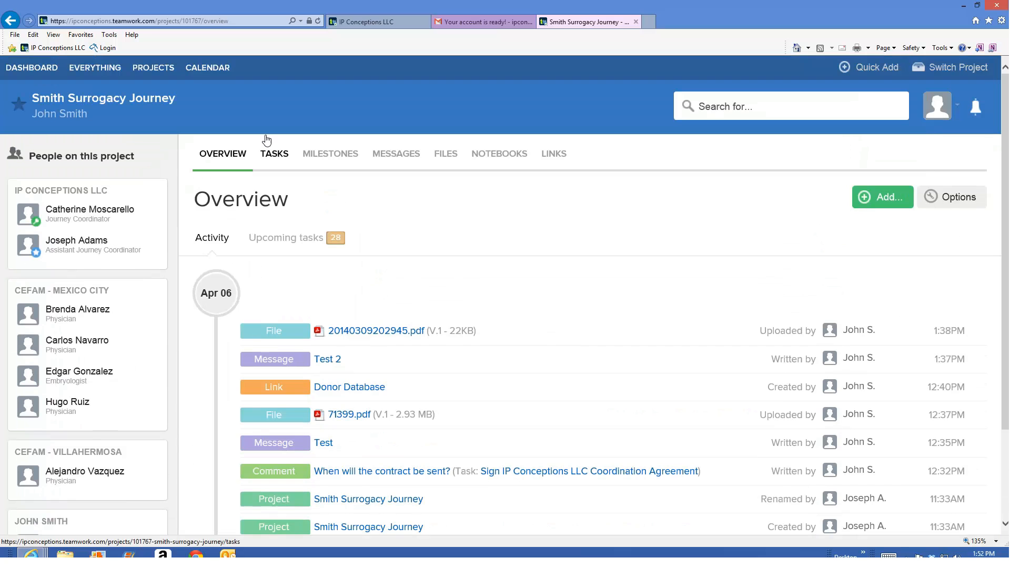
- Open the project's task lists and check which tasks block the First Payment to IPC and Send Introduction E-mail to CEFAM tasks
left_click(274, 153)
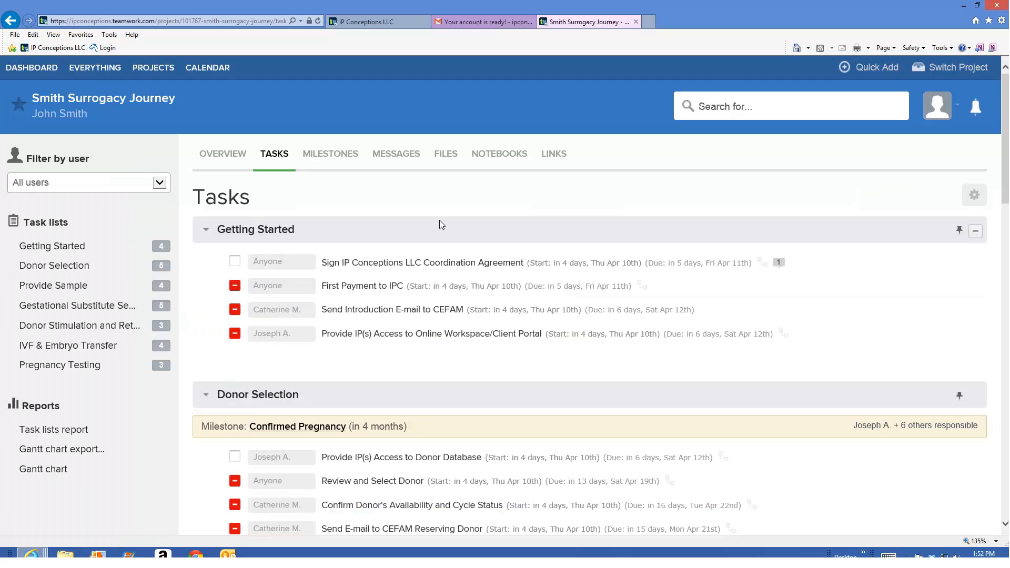
scroll(293, 228, "down", 2)
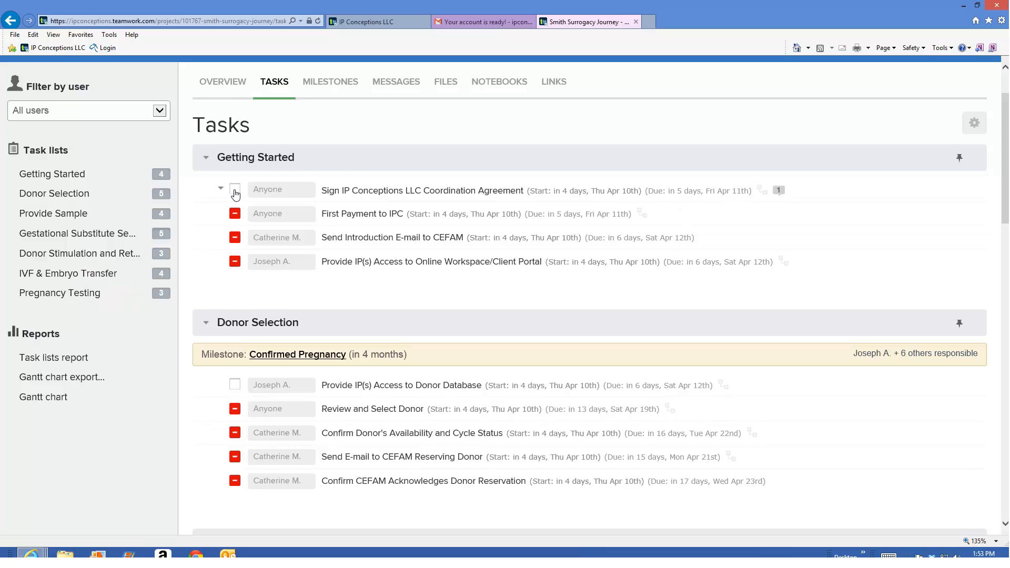
mouse_move(235, 214)
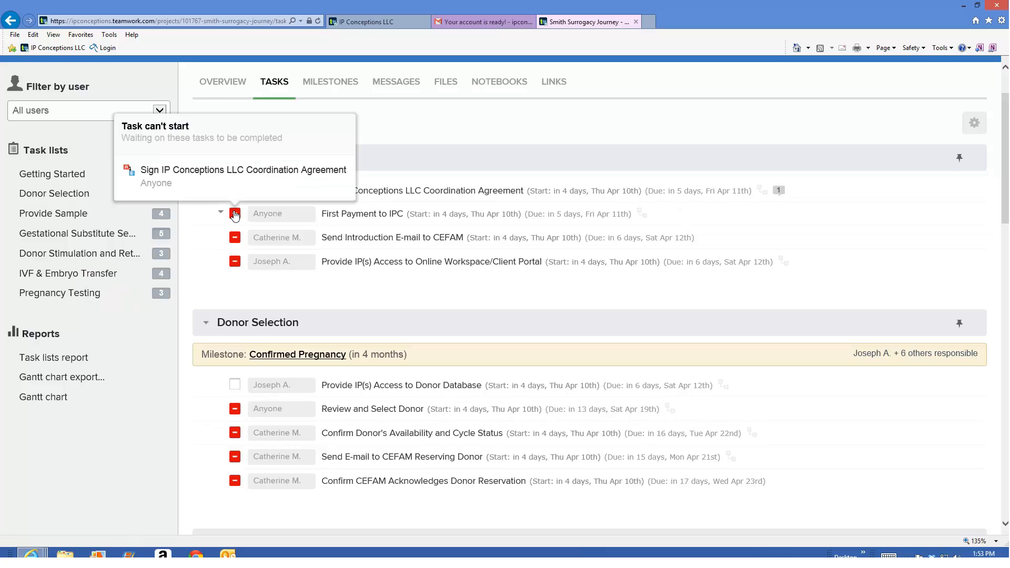
mouse_move(234, 243)
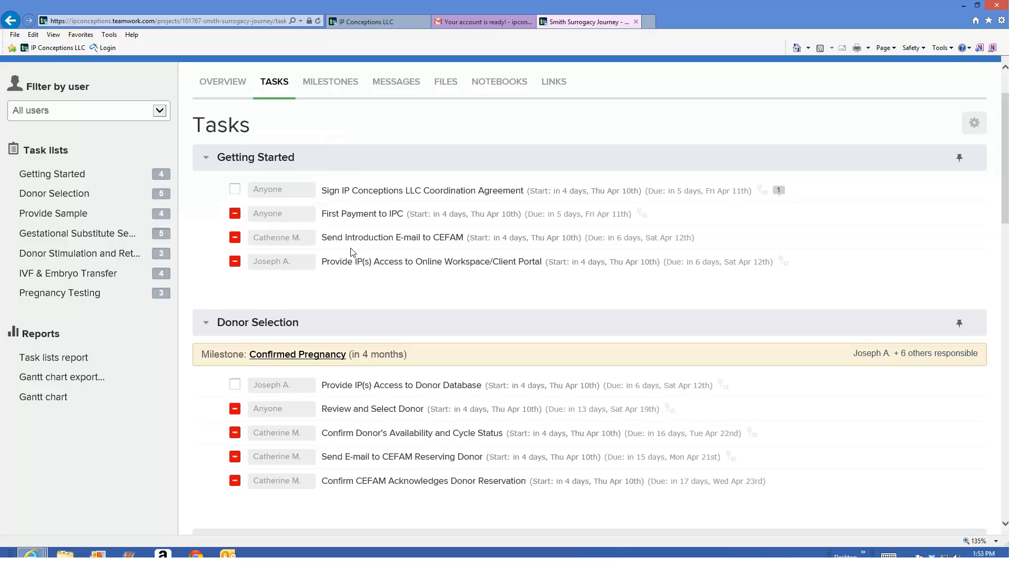
- Open the Sign IP Conceptions LLC Coordination Agreement task and review its details, files and comments
left_click(347, 199)
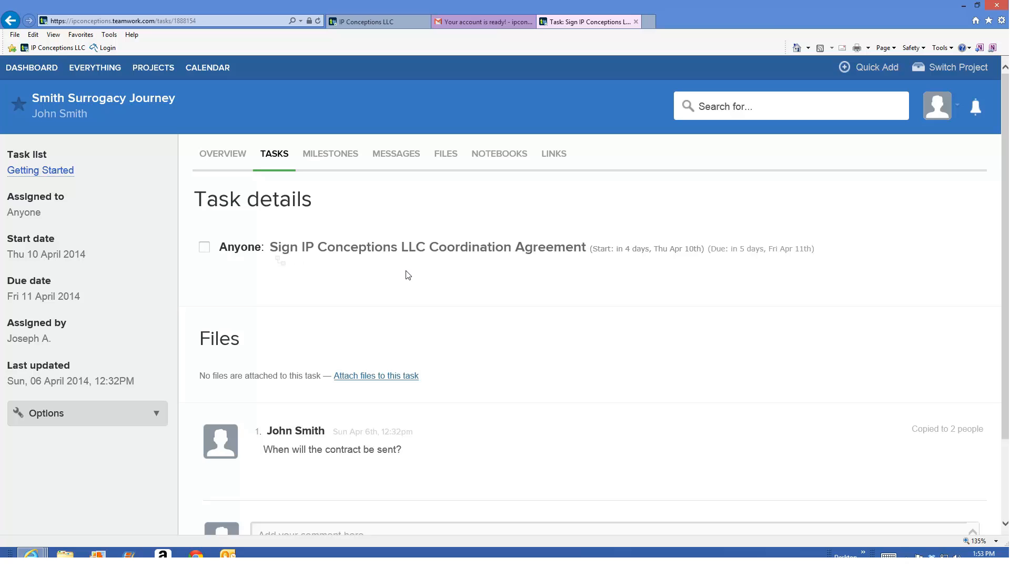
scroll(408, 275, "down", 1)
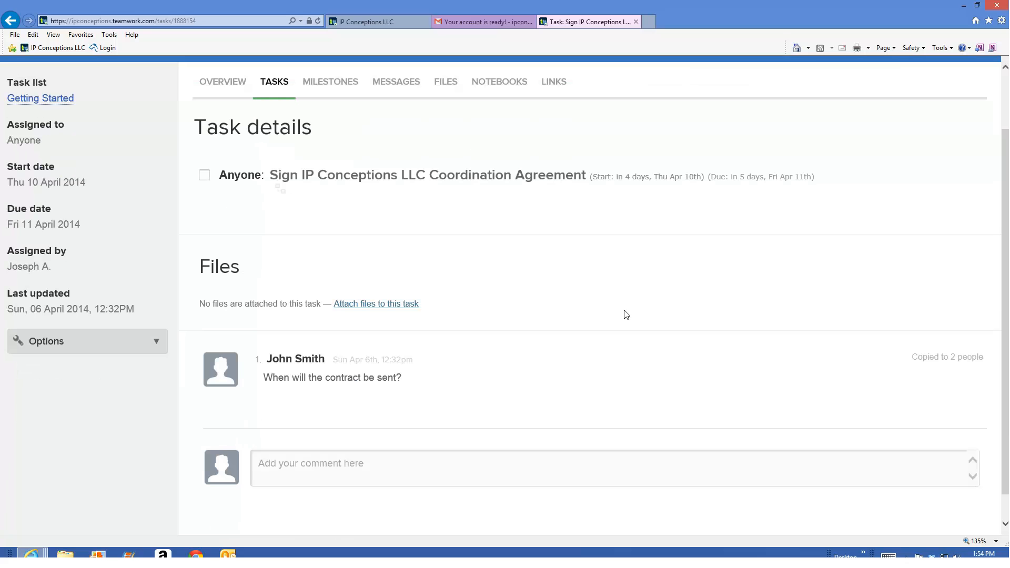
scroll(426, 428, "down", 1)
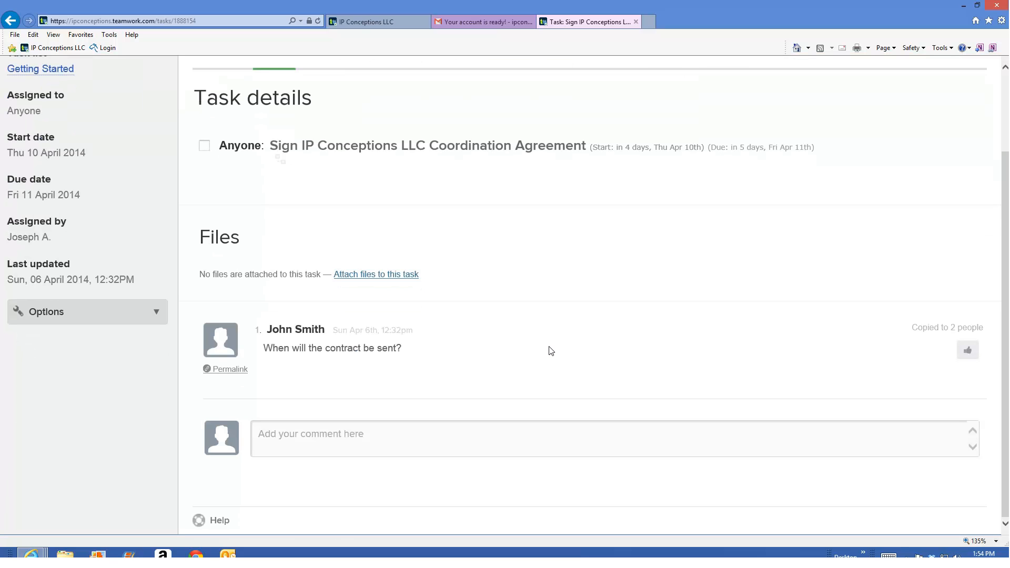
- Draft the comment "Thanks for sending the contract." on the coordination agreement task
left_click(367, 436)
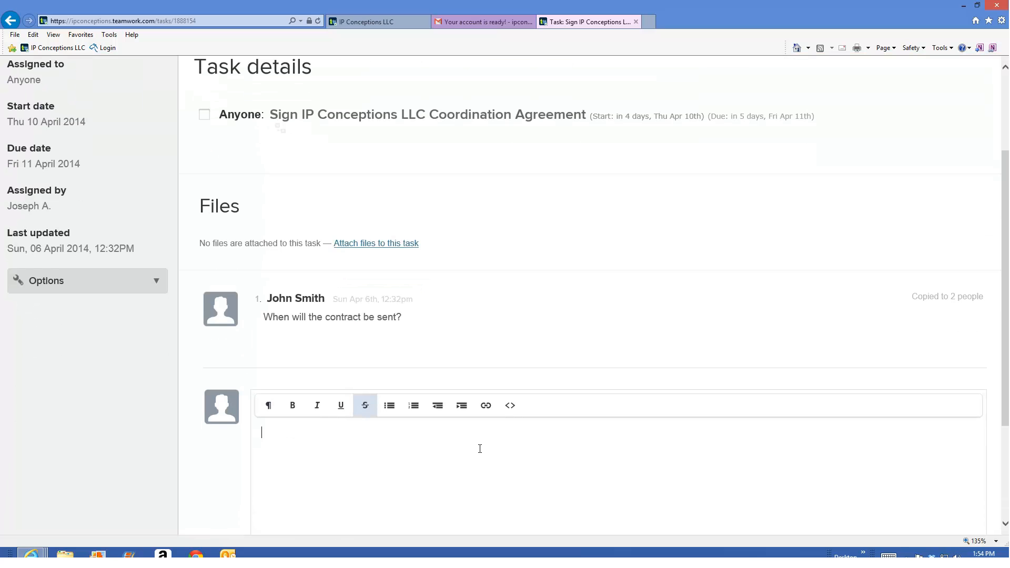
scroll(490, 450, "down", 2)
scroll(505, 452, "down", 2)
scroll(505, 455, "up", 8)
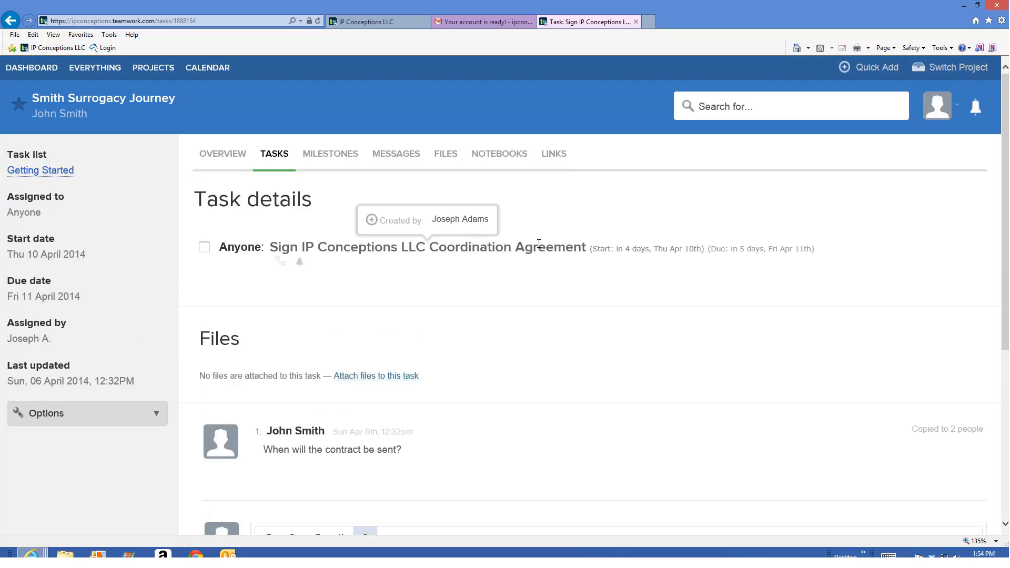
scroll(467, 318, "down", 8)
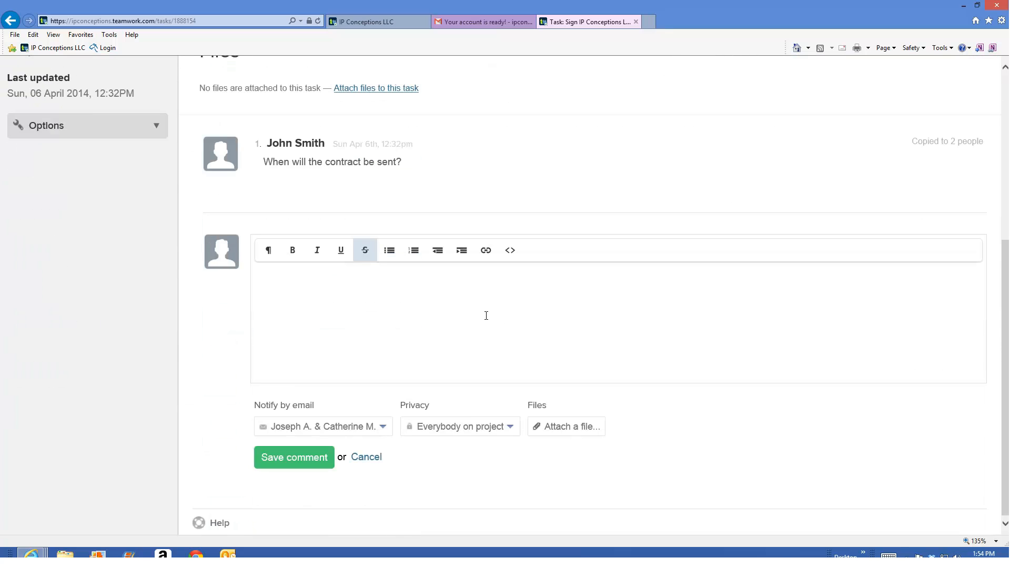
type("Thanks for sending the contract,")
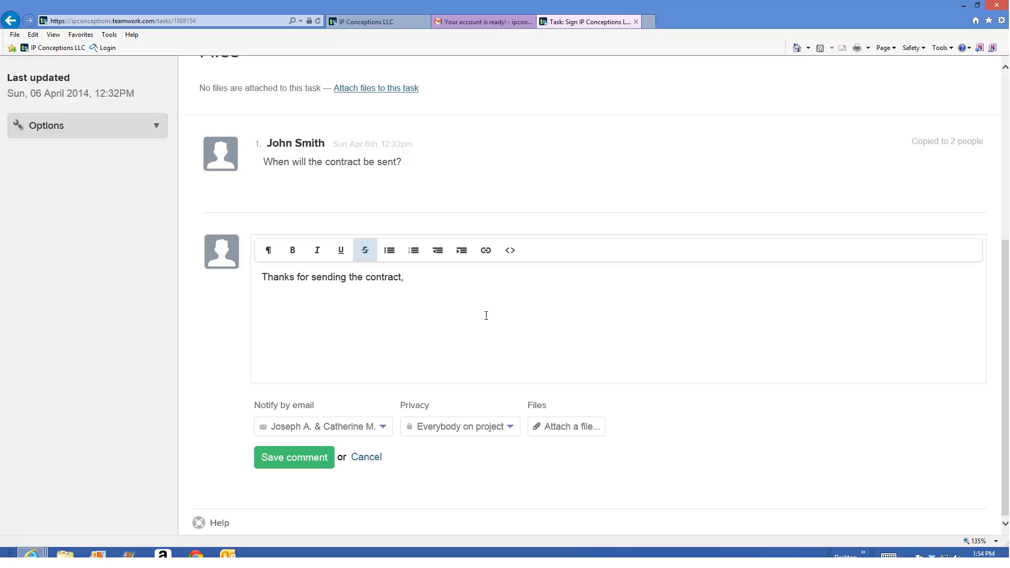
key("BackSpace")
type(".")
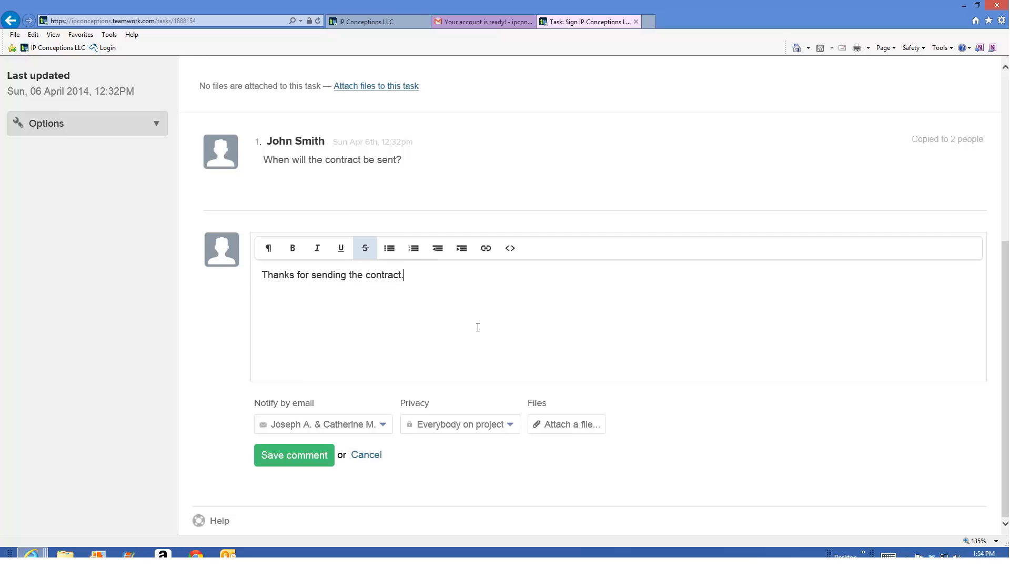
- Check who is notified of the comment by e-mail and set its privacy to Everybody
left_click(383, 431)
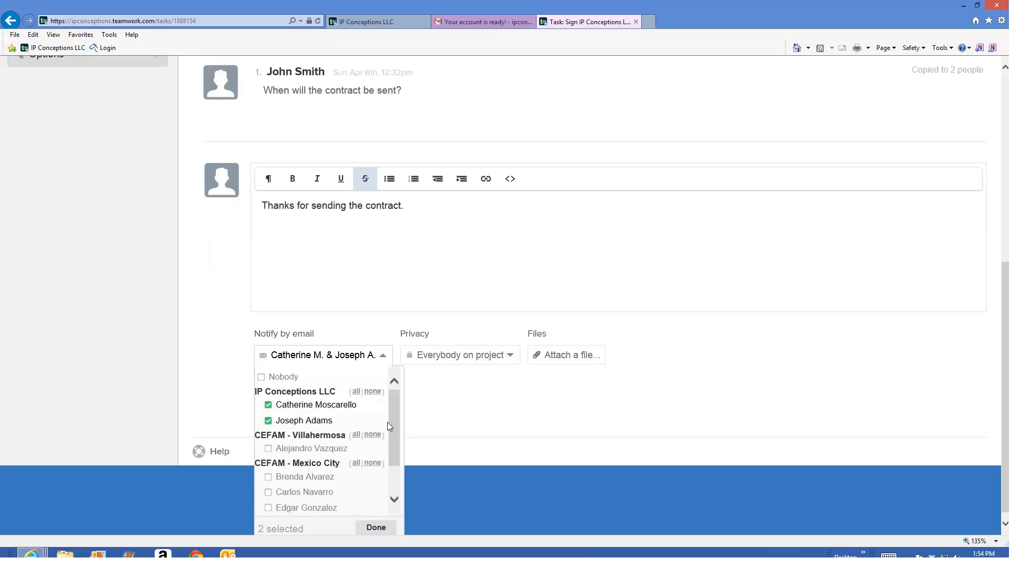
left_click(376, 528)
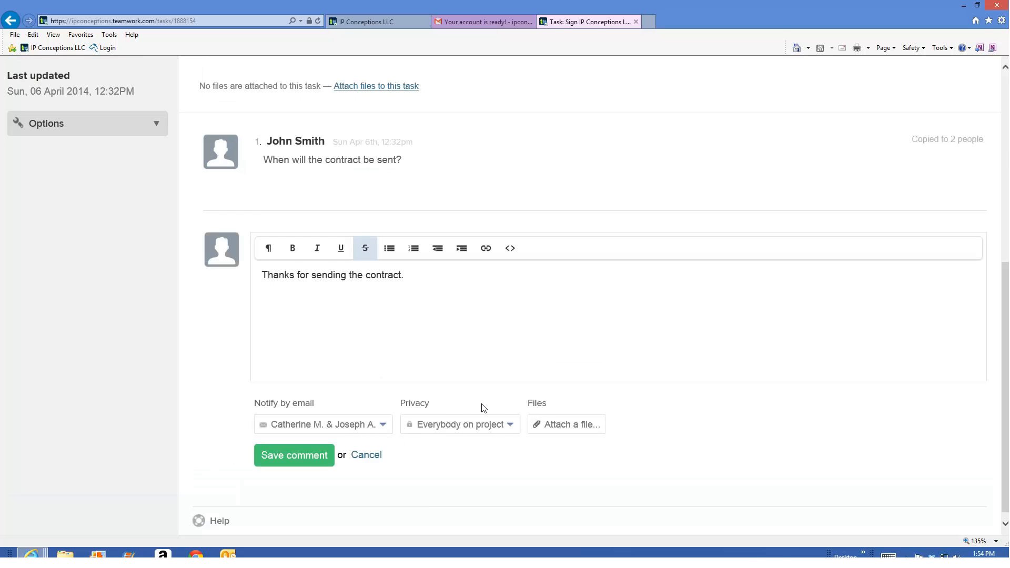
left_click(507, 425)
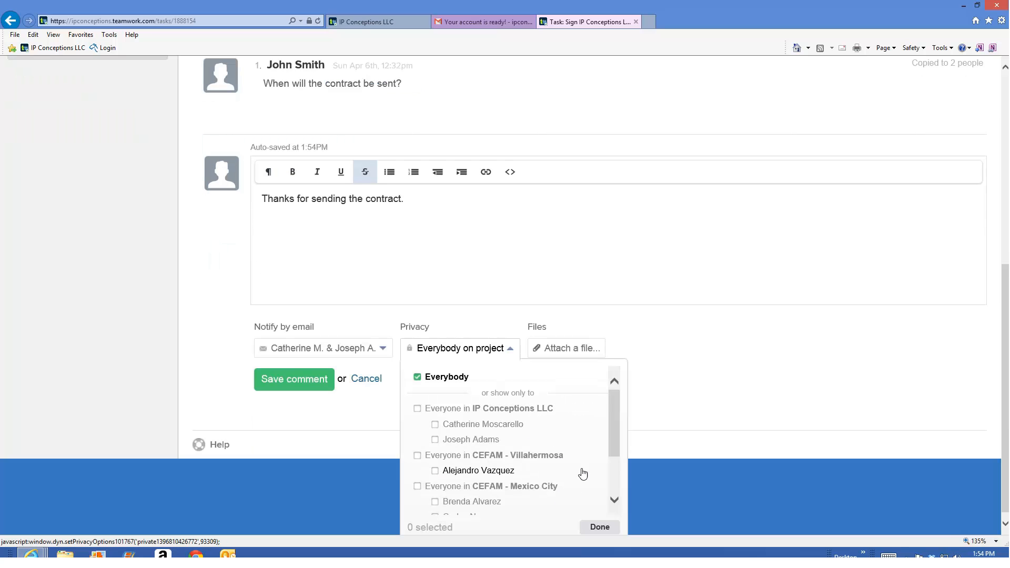
mouse_move(611, 430)
left_mouse_down()
mouse_move(614, 467)
mouse_move(612, 421)
left_mouse_up()
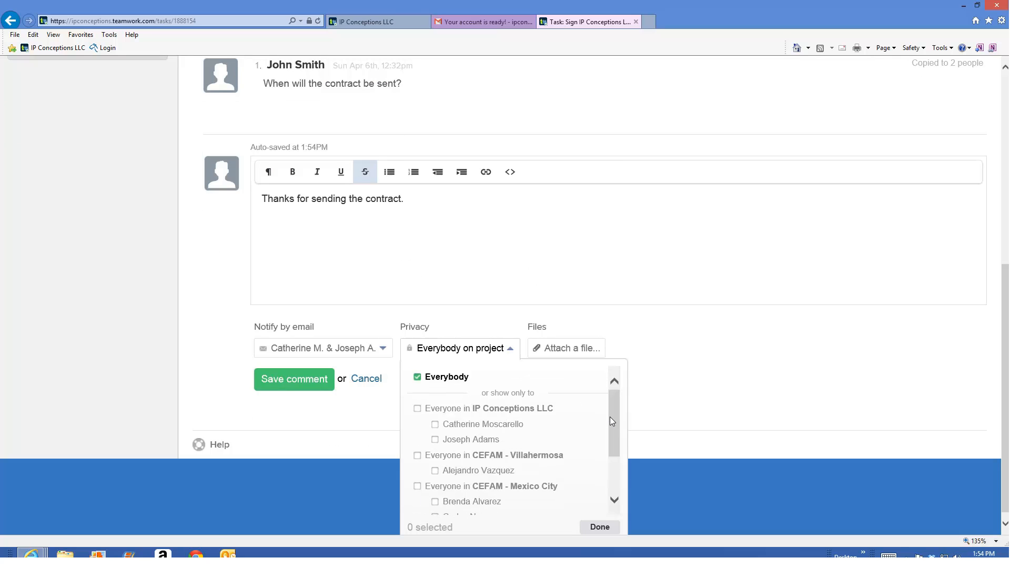
left_click(431, 380)
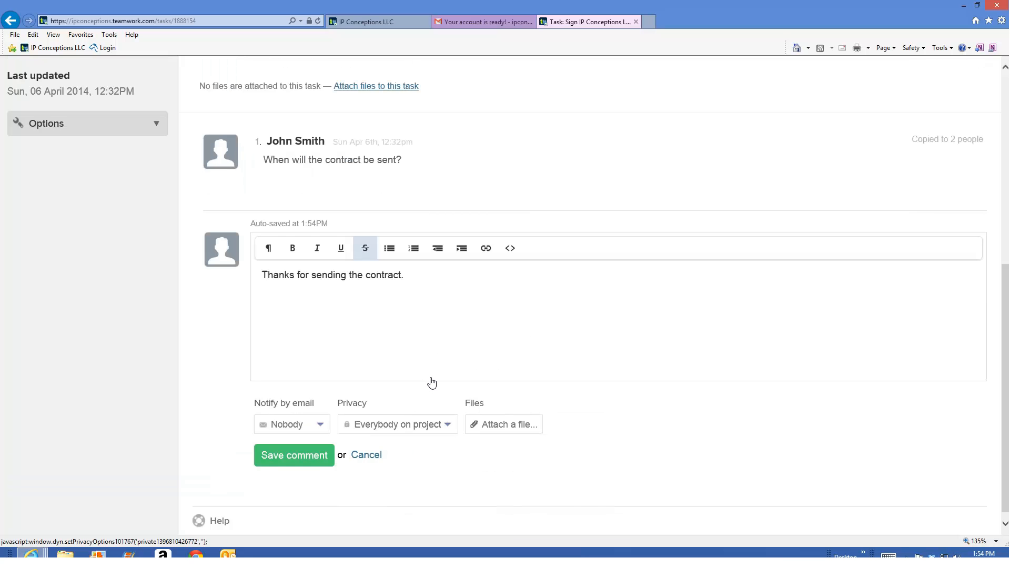
- Show the comment's file attachment options, and discard the drafted comment
left_click(501, 426)
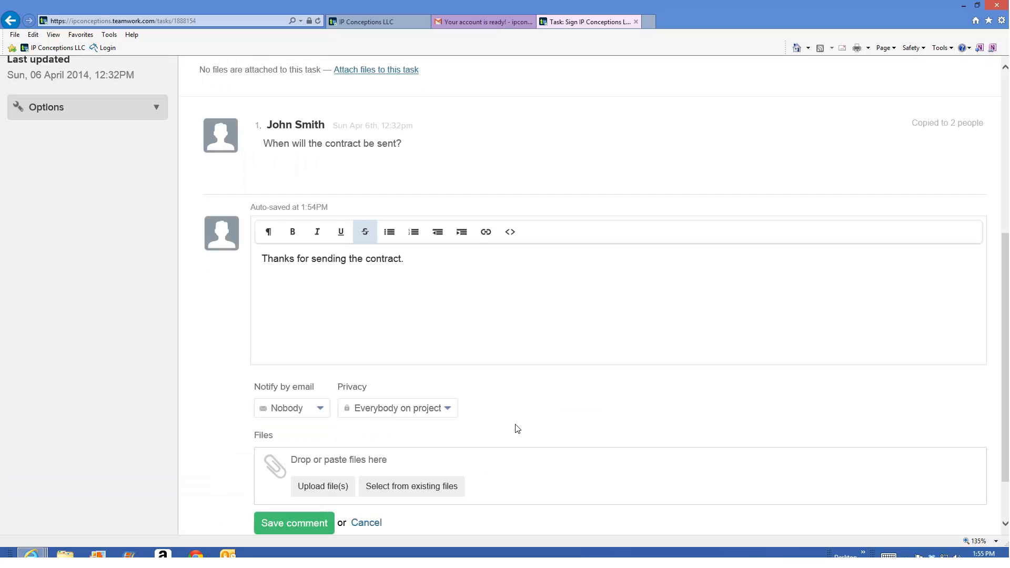
scroll(516, 429, "down", 2)
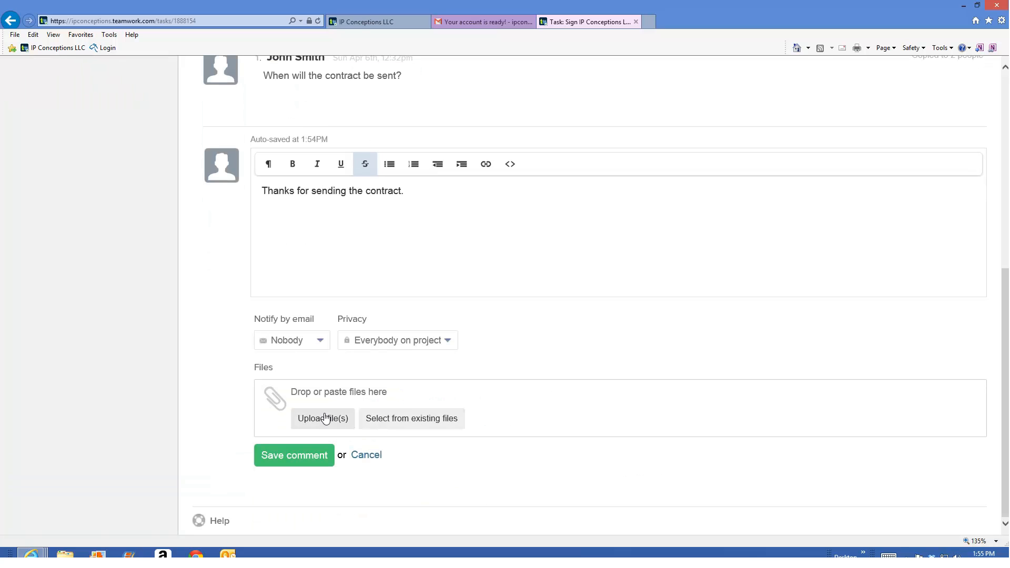
left_click(380, 456)
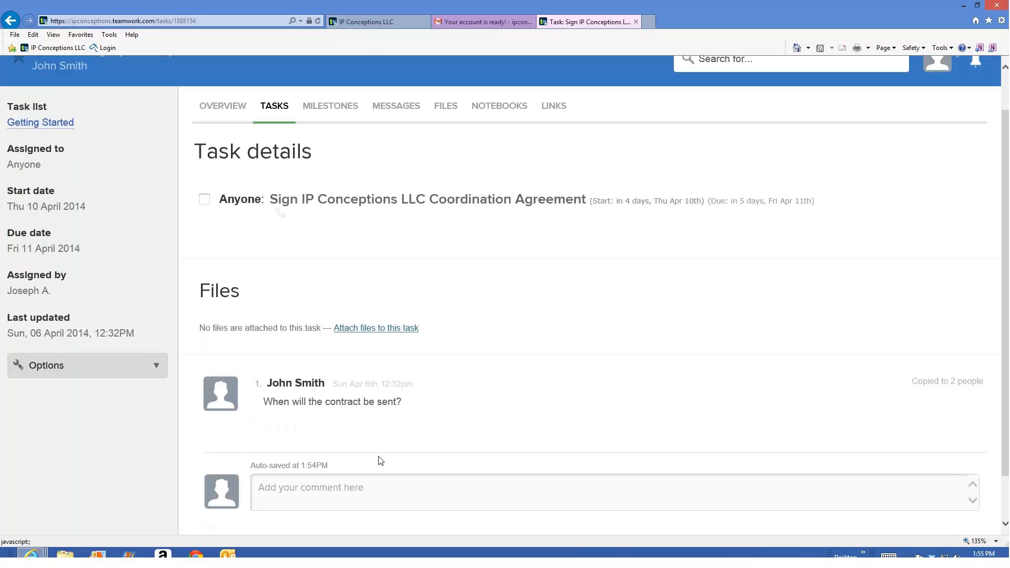
- Return to the project's task lists and review the Getting Started and Donor Selection tasks
scroll(380, 461, "up", 1)
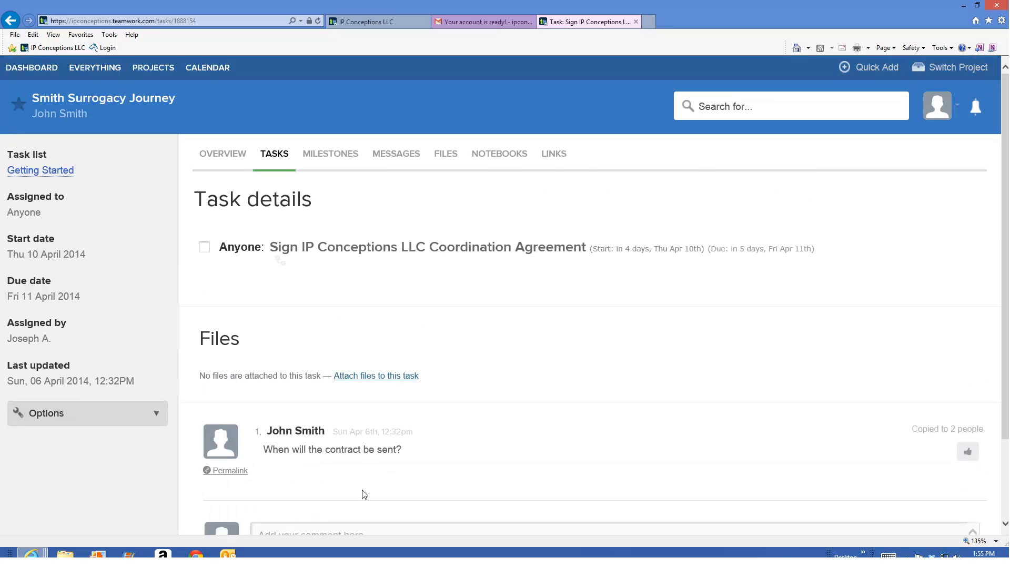
scroll(362, 495, "down", 1)
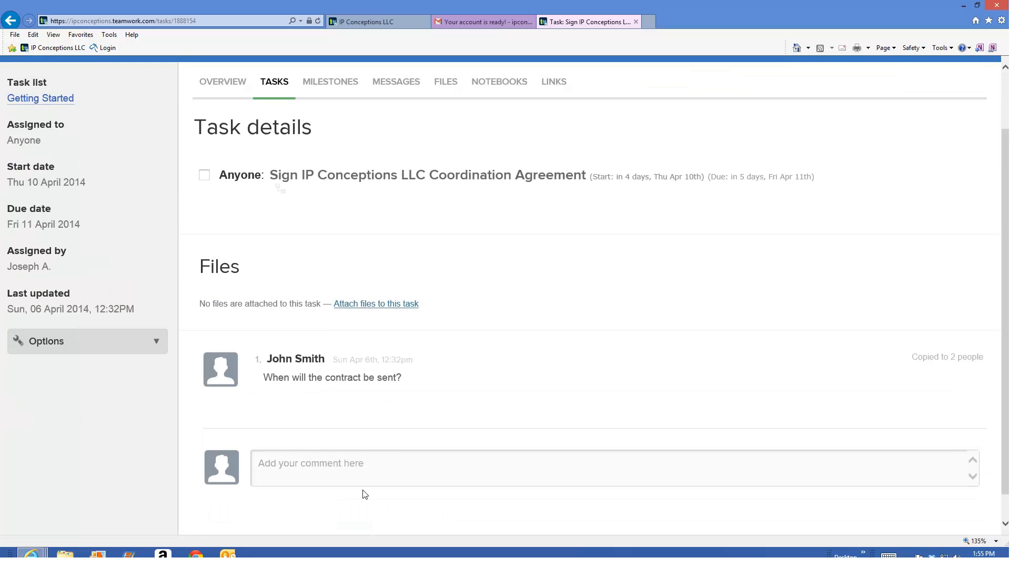
scroll(363, 489, "up", 2)
left_click(288, 163)
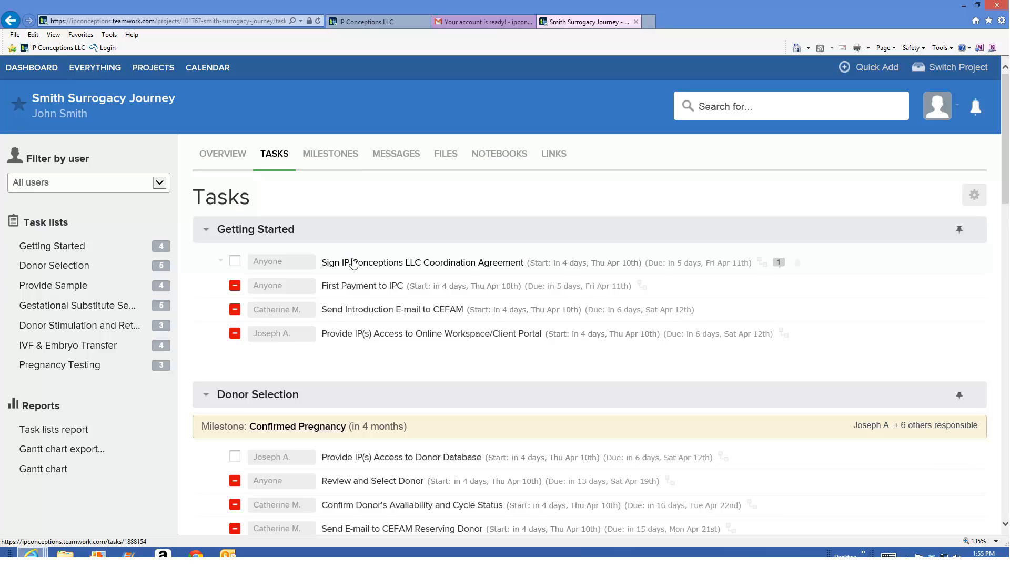
scroll(284, 413, "down", 1)
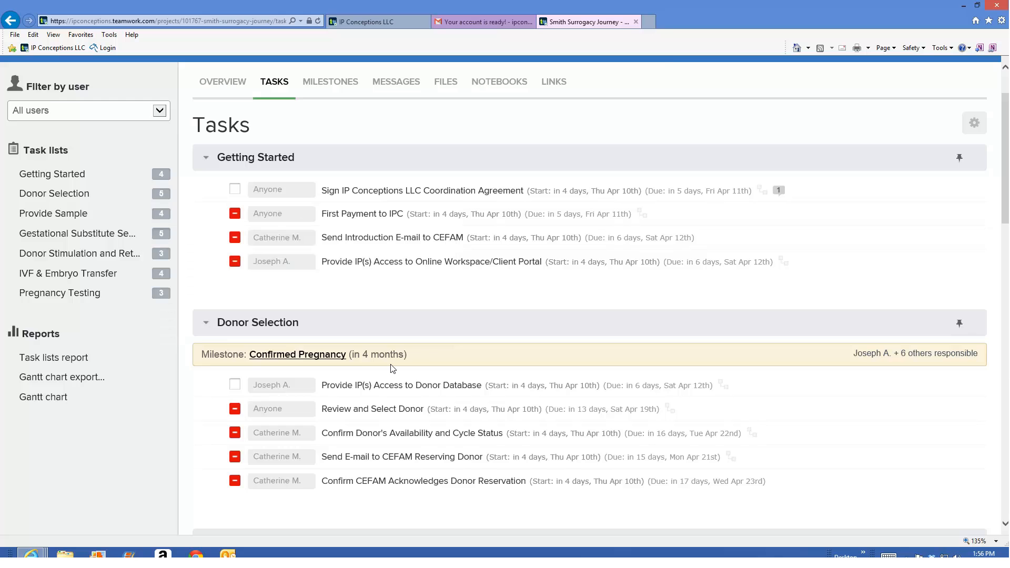
scroll(393, 368, "up", 1)
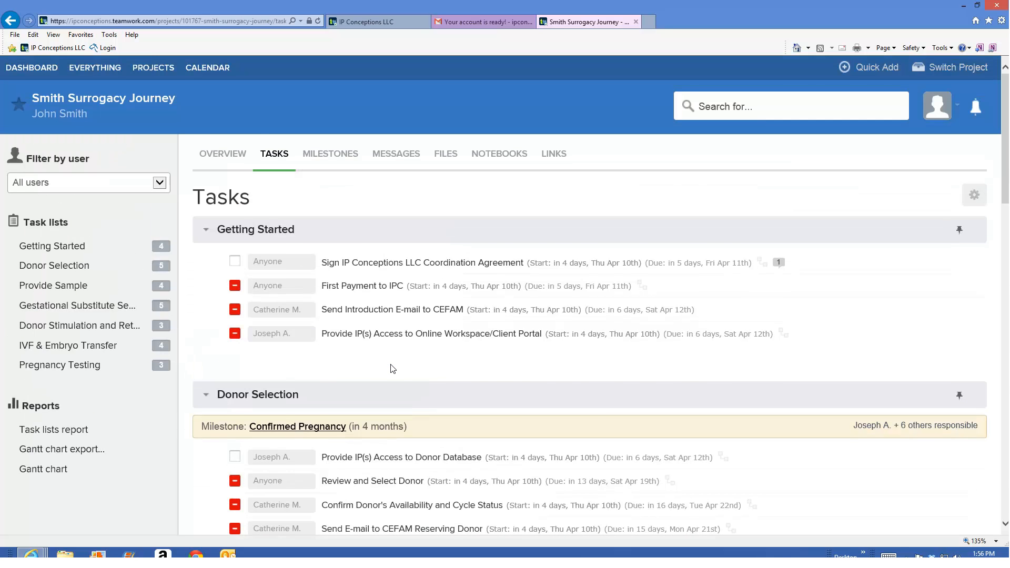
scroll(393, 368, "down", 1)
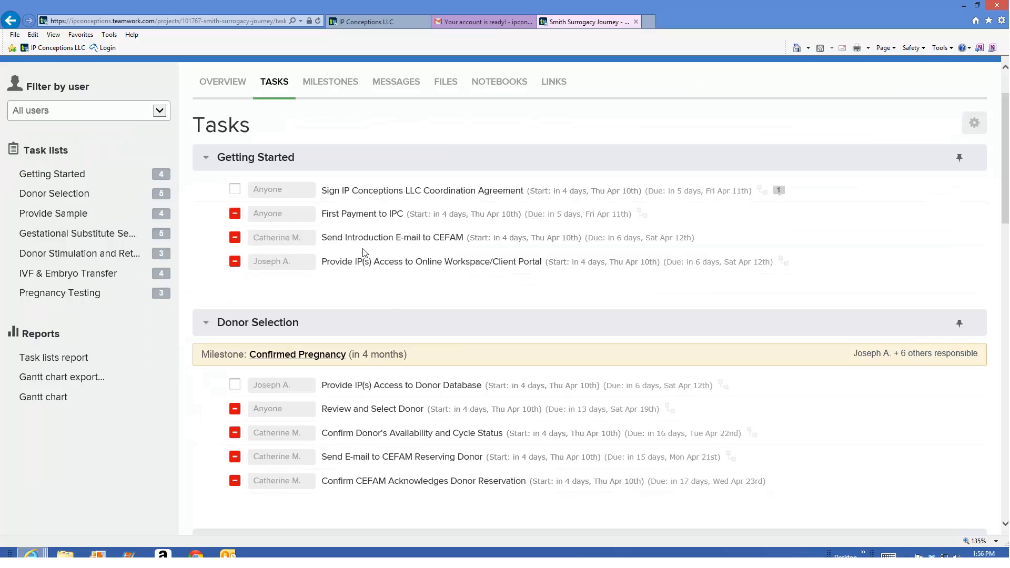
- Review the Confirmed Pregnancy milestone summary and the remaining task lists down to Pregnancy Testing
mouse_move(311, 348)
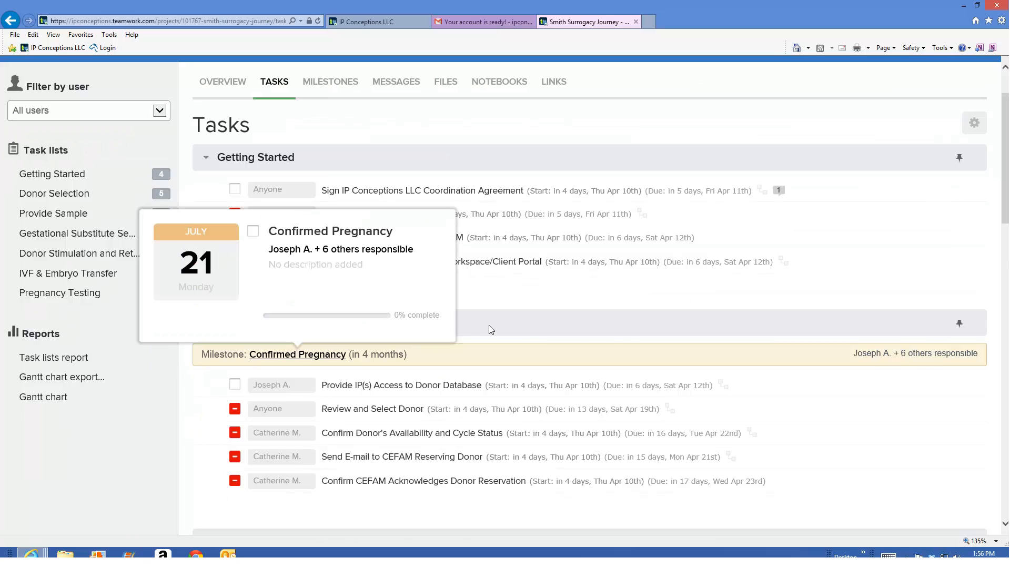
scroll(489, 327, "down", 2)
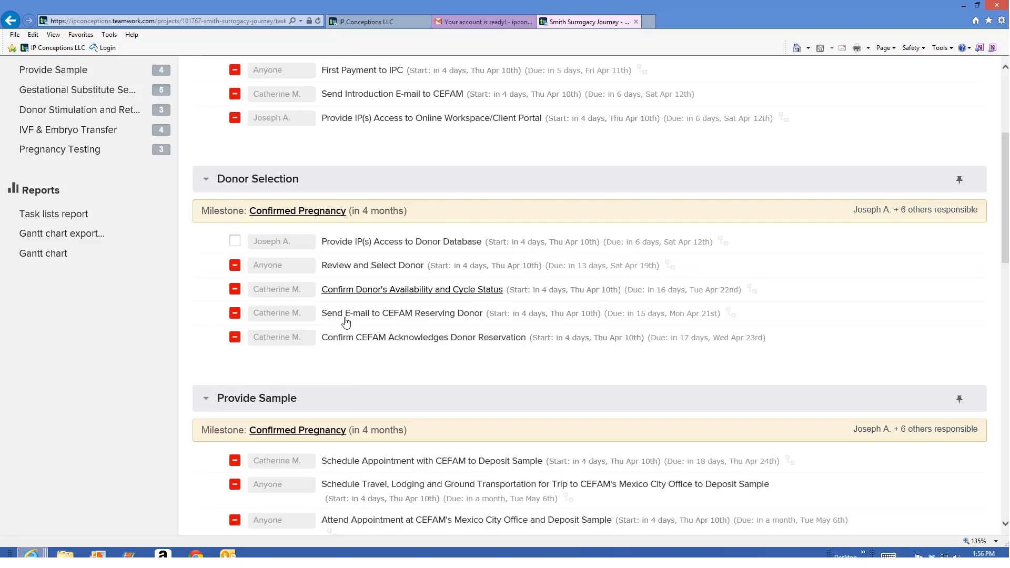
scroll(348, 358, "down", 7)
scroll(348, 361, "down", 5)
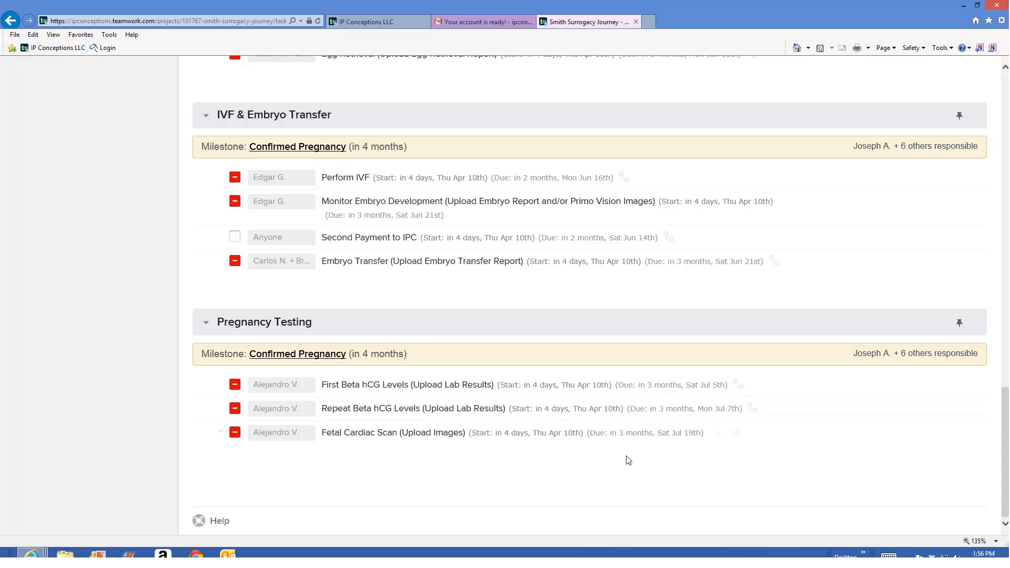
scroll(767, 511, "up", 10)
scroll(756, 513, "up", 10)
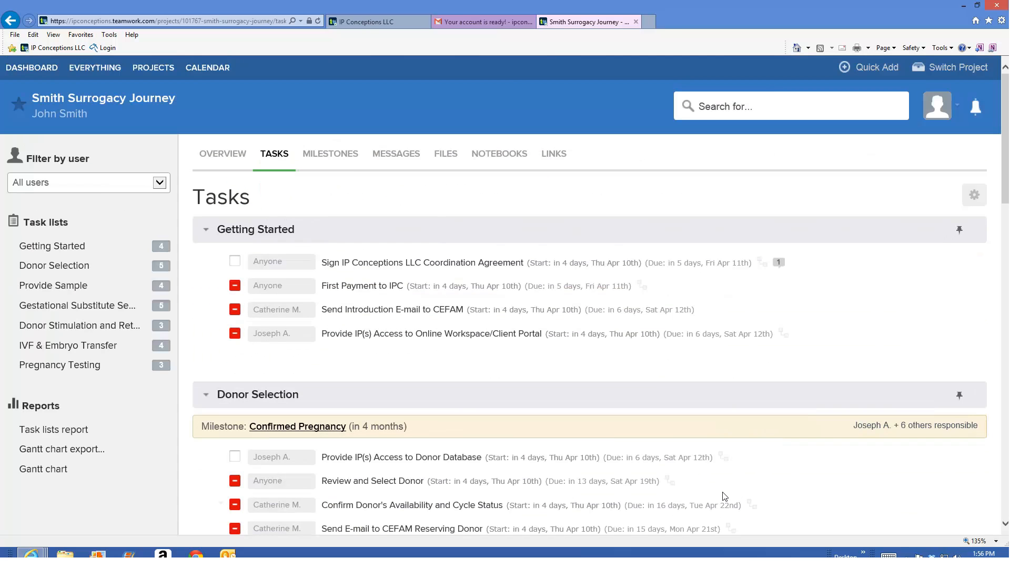
- Show the project's upcoming milestones and examine the task lists attached to the Confirmed Pregnancy milestone
left_click(322, 153)
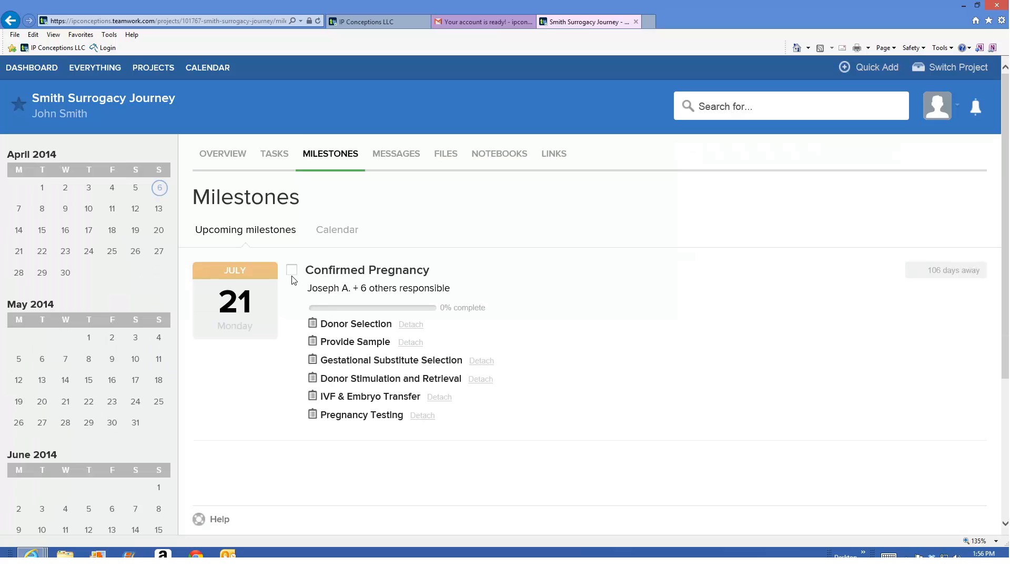
mouse_move(325, 286)
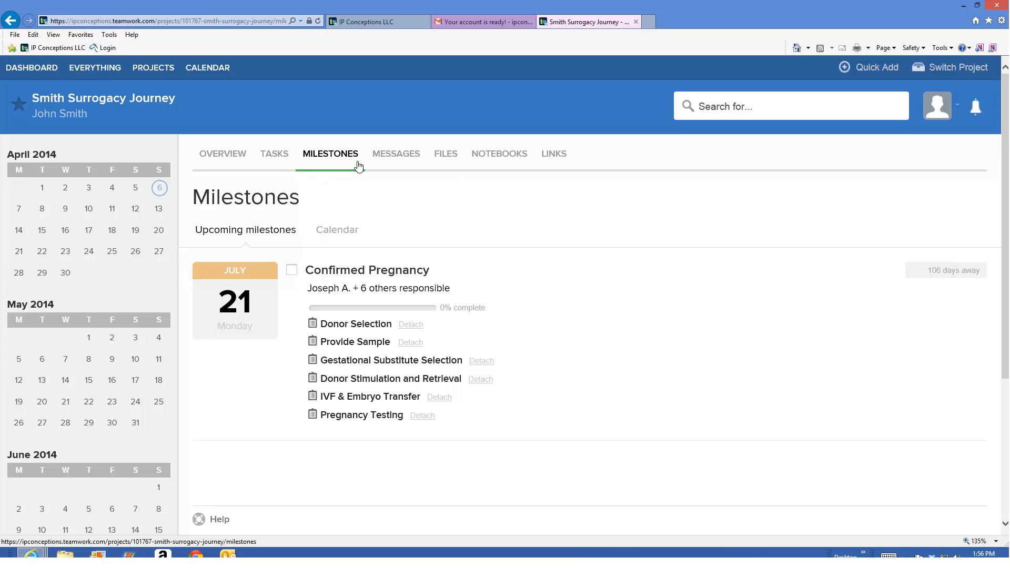
- Draft a new project message with the subject "General comment" and the body "This is a general comment"
left_click(397, 163)
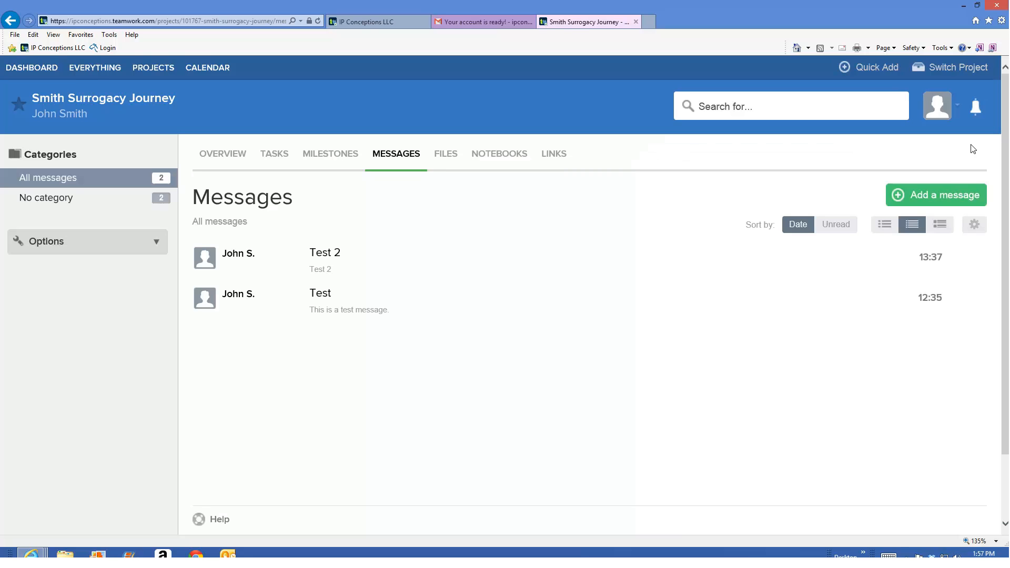
left_click(946, 206)
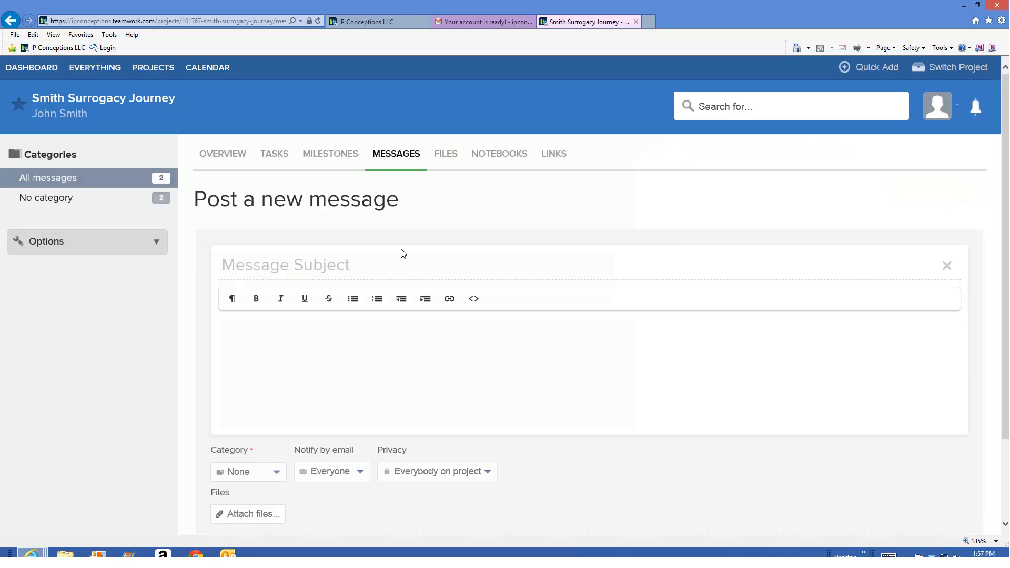
type("Ge")
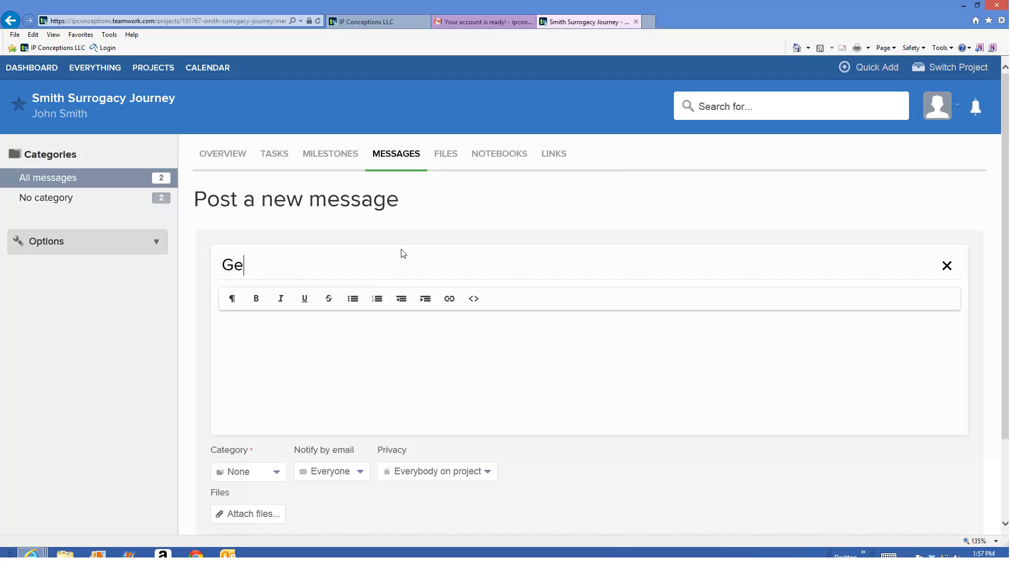
type("neral comment")
key("Tab")
type("This I a")
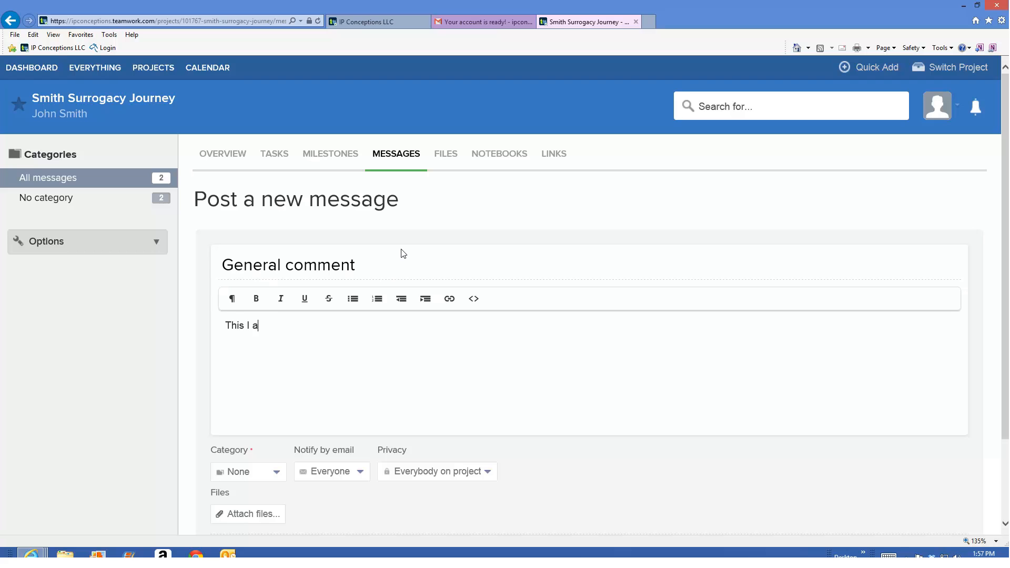
key("BackSpace")
type("is a general comment")
- Keep the message's category at None and set its email notification to Nobody
scroll(403, 254, "down", 2)
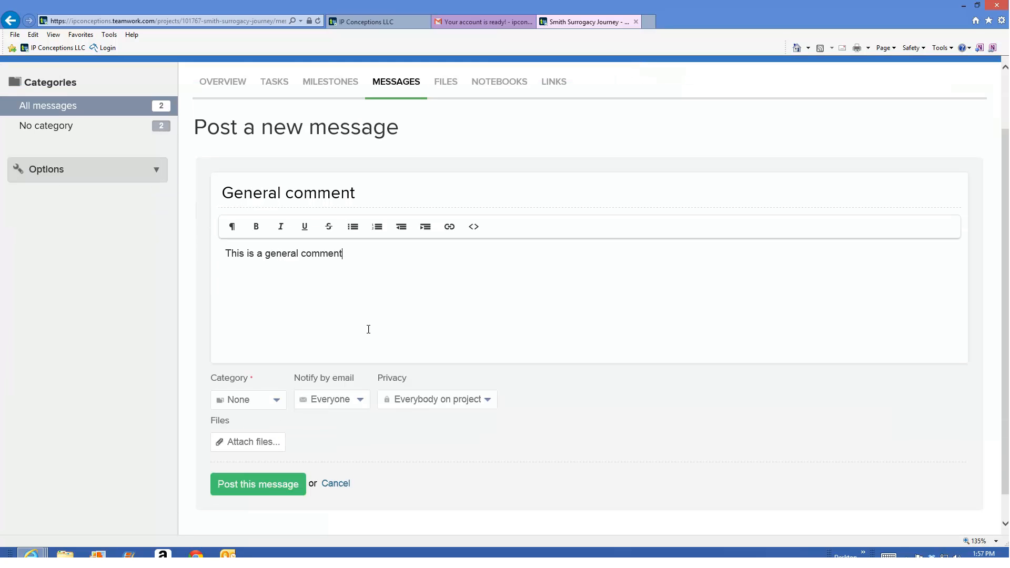
left_click(278, 411)
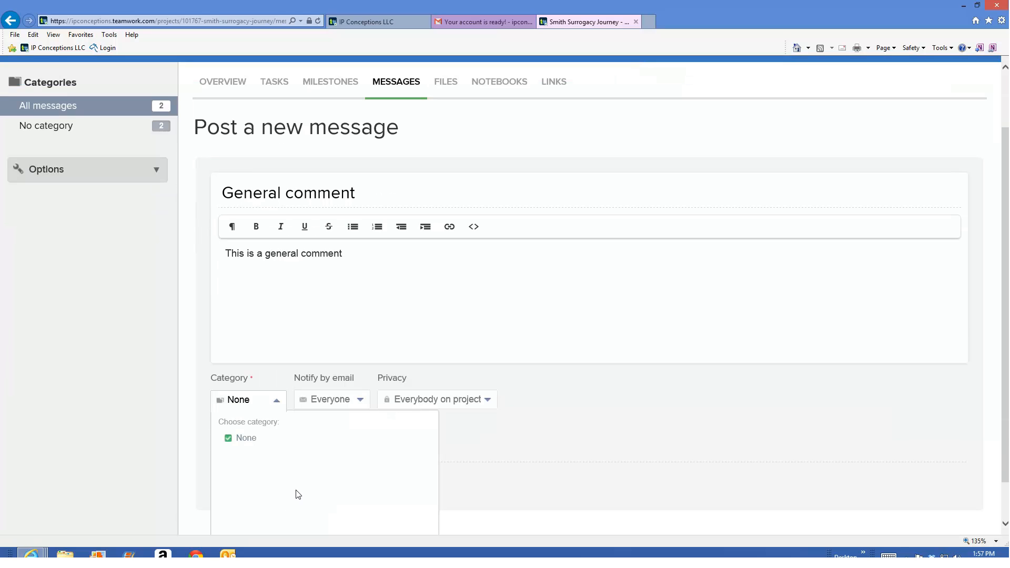
left_click(251, 443)
left_click(362, 400)
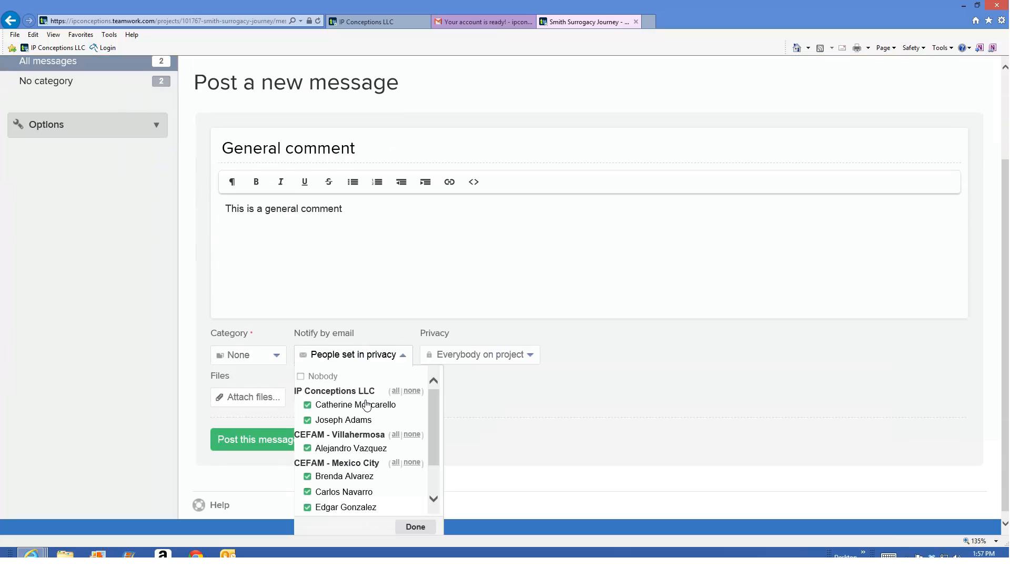
left_click(337, 382)
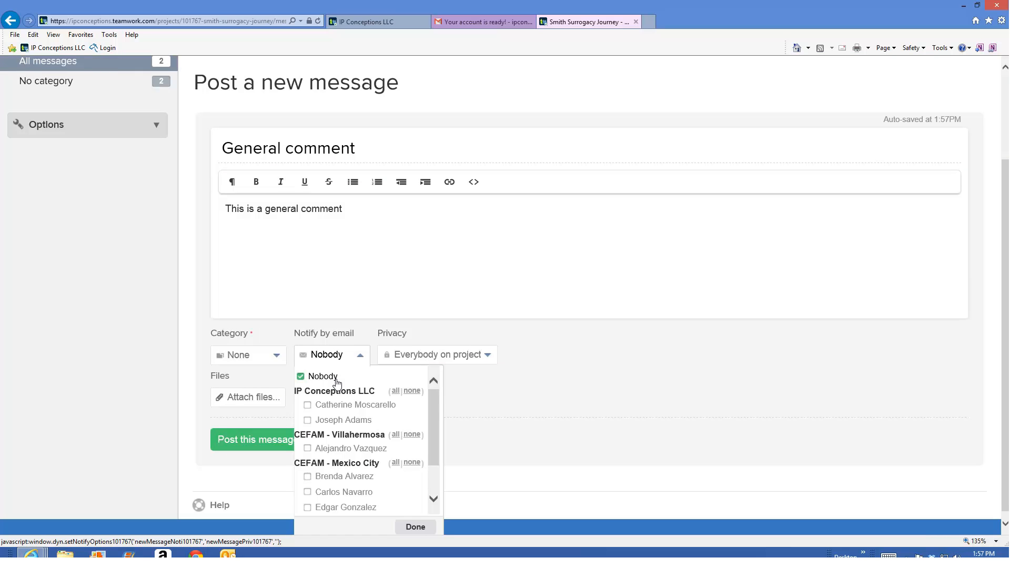
left_click(403, 530)
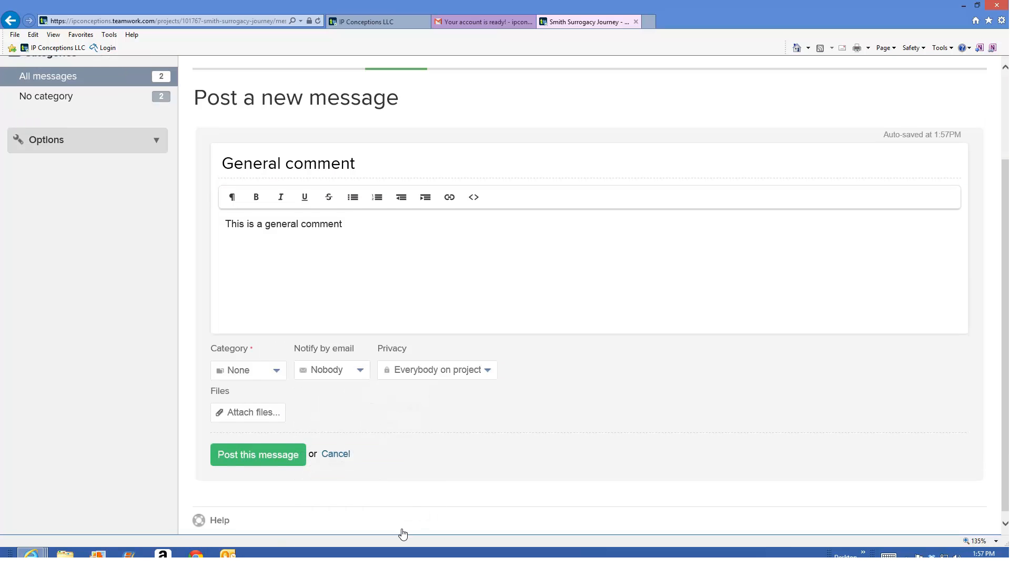
- Examine the message's privacy choices, leaving it visible to Everybody on project
left_click(467, 374)
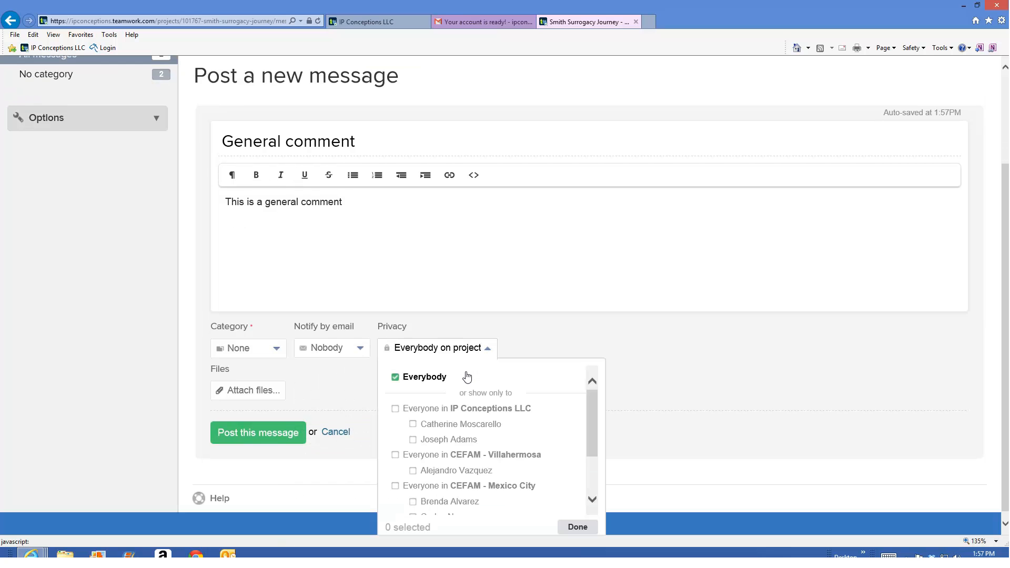
scroll(468, 379, "down", 3)
scroll(471, 384, "up", 5)
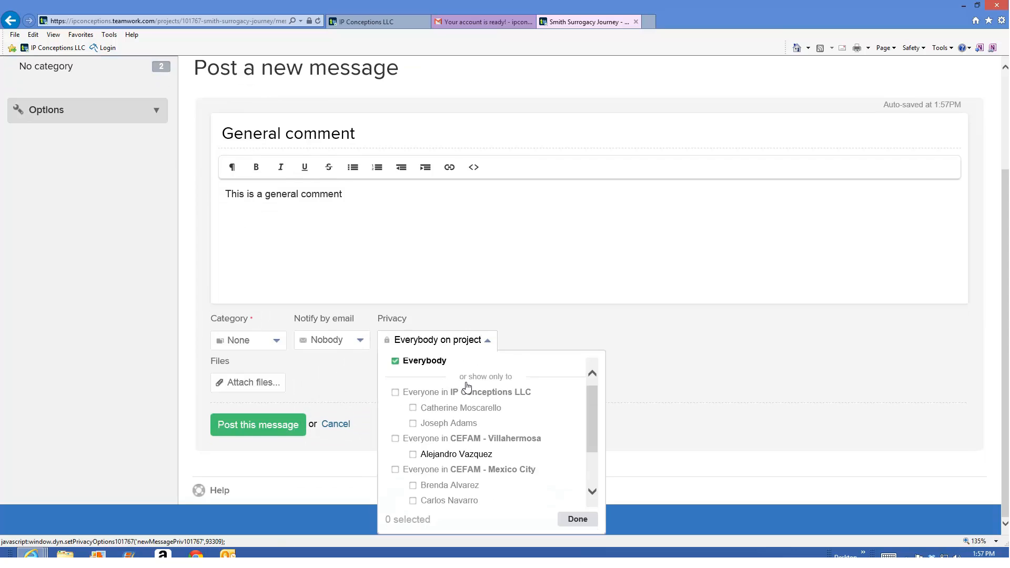
left_click(595, 441)
scroll(594, 442, "down", 2)
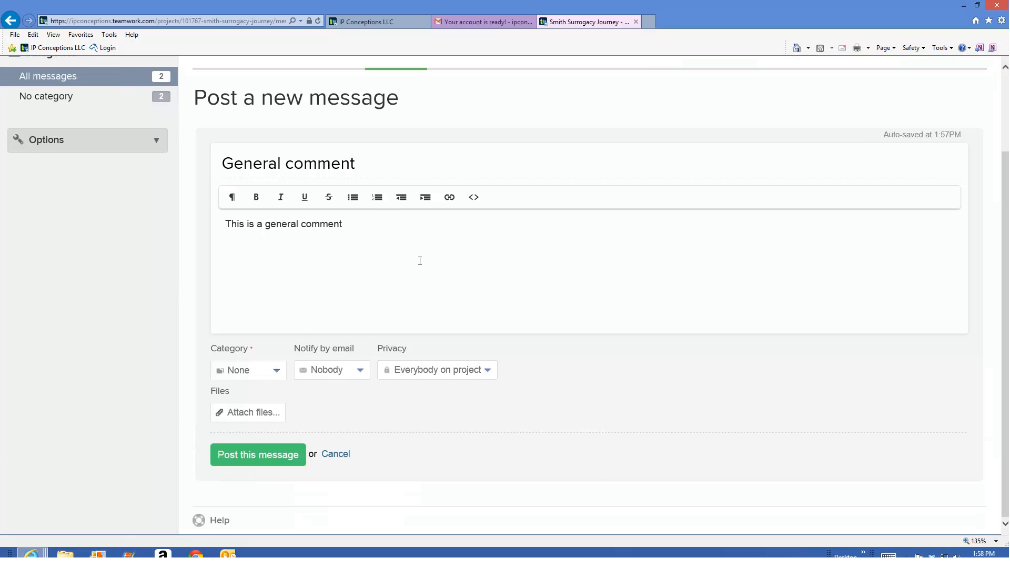
- Post the message without notifying anyone, and view the General comment message from the project's message list
left_click(286, 455)
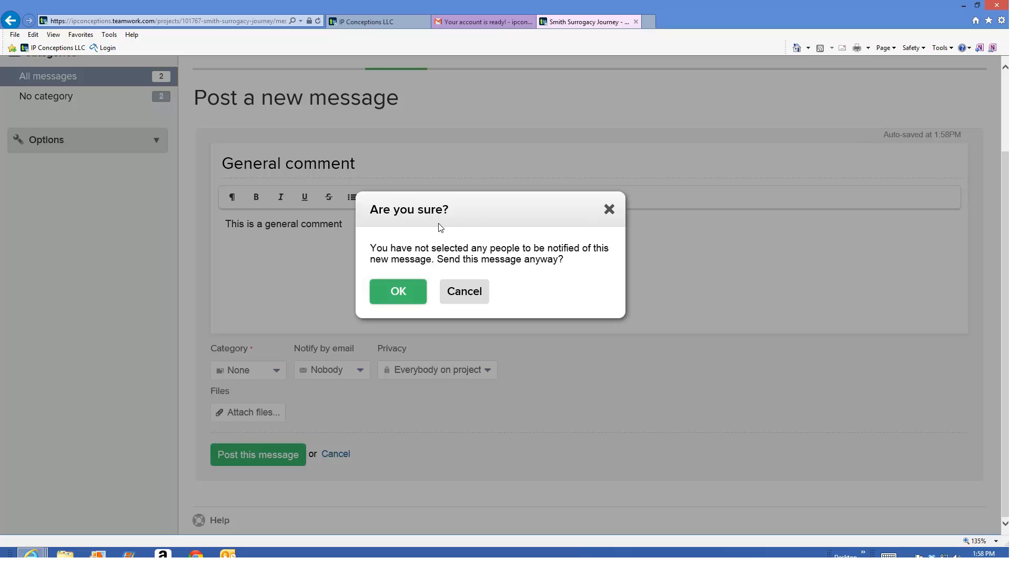
left_click(399, 293)
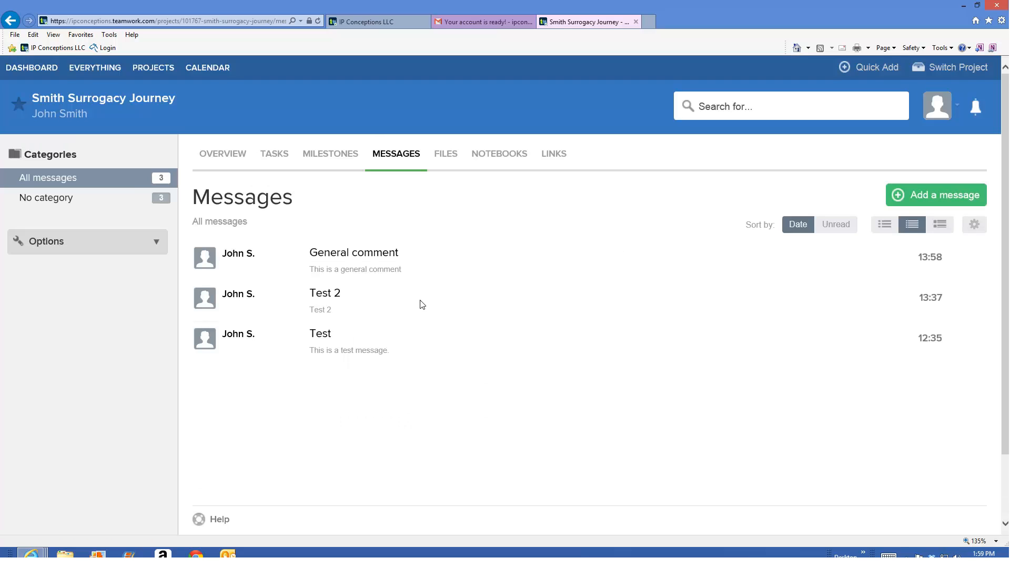
left_click(373, 260)
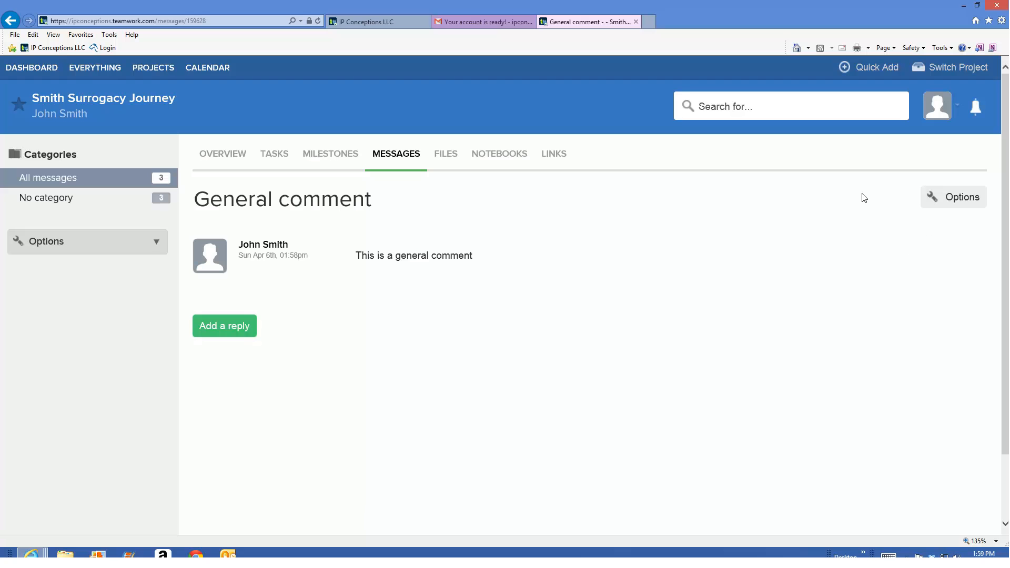
left_click(415, 162)
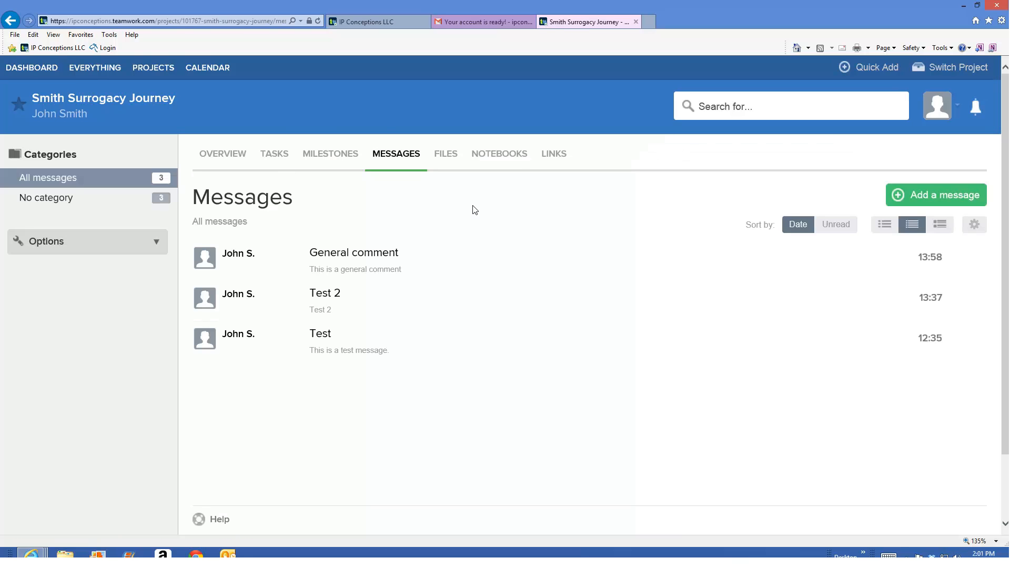
- Start a file upload in the project's files and add 20140227165945.pdf from the Desktop
left_click(451, 161)
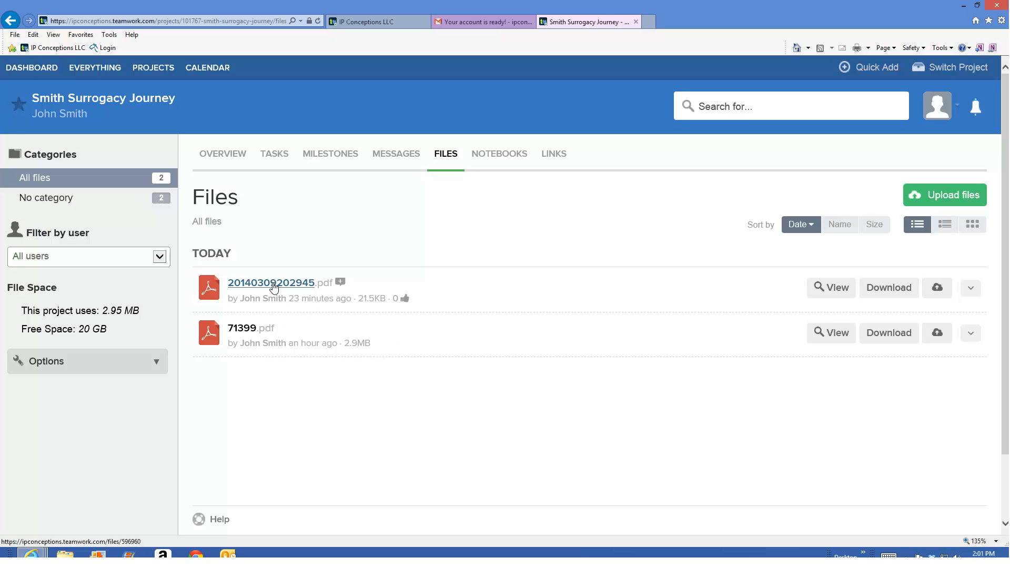
left_click(964, 205)
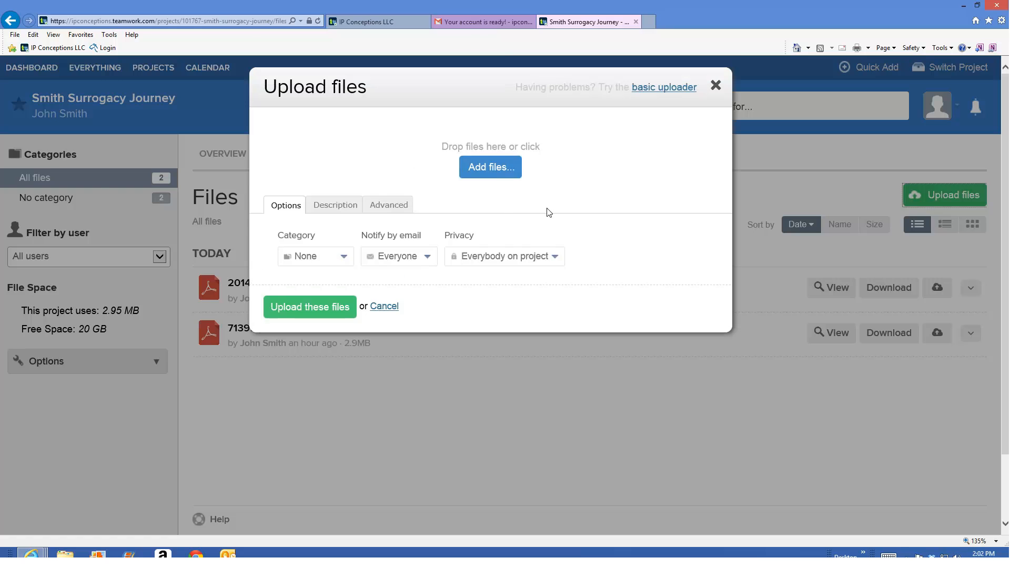
left_click(499, 168)
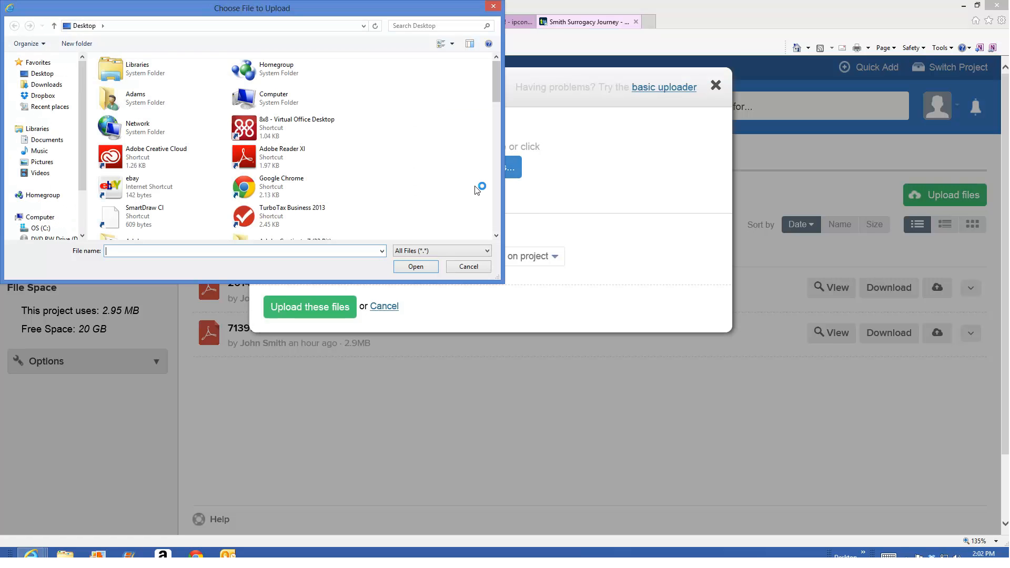
left_click(41, 74)
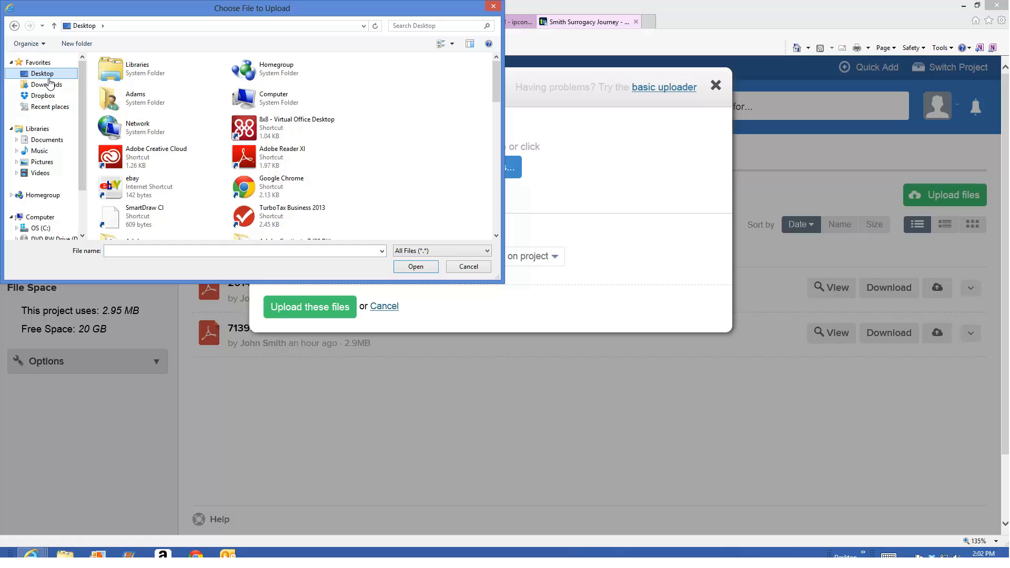
left_click_drag(497, 87, 499, 138)
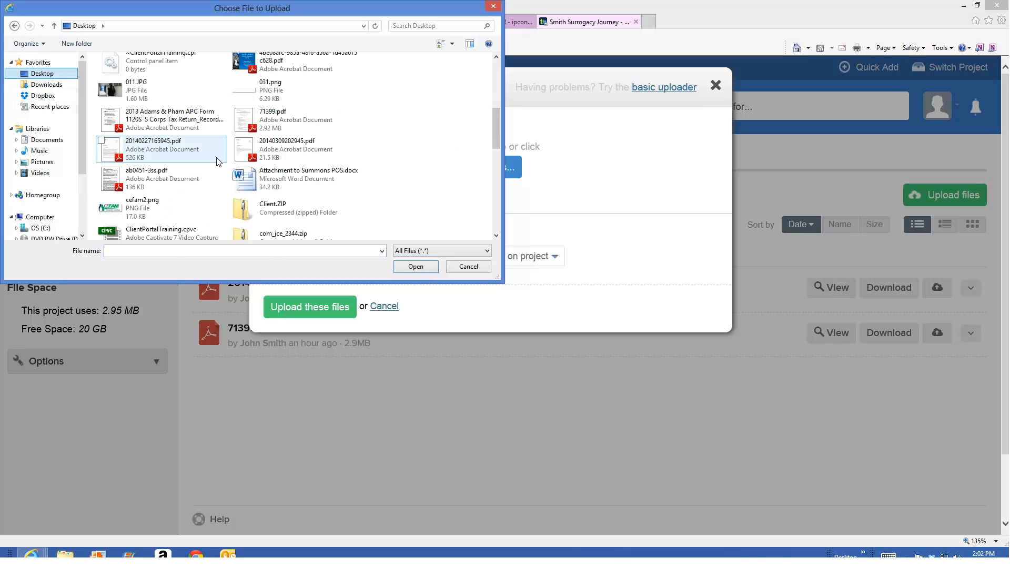
double_click(180, 151)
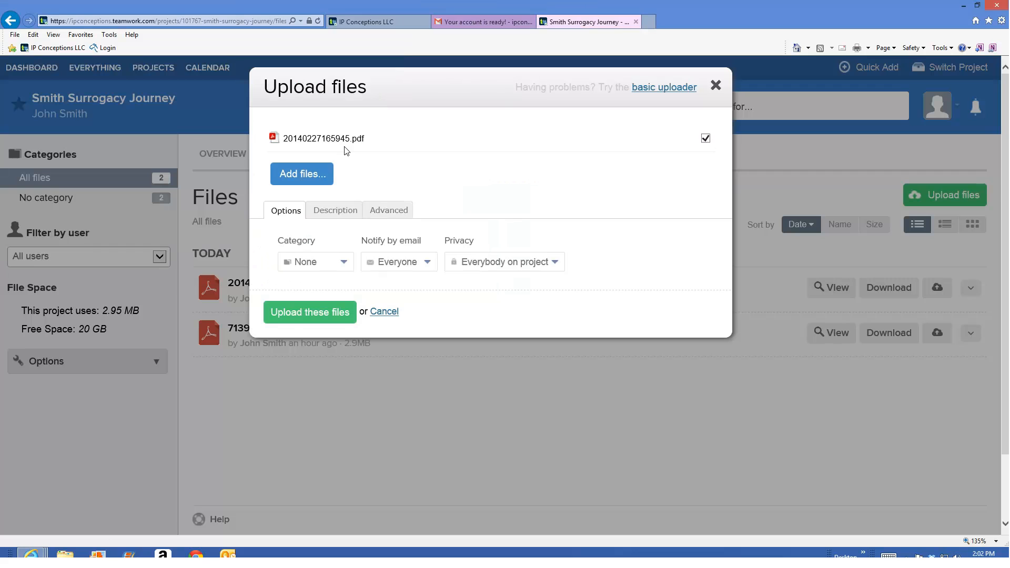
- Set the upload's email notification to Nobody, keeping its category at None and its privacy at Everybody on project
left_click(303, 260)
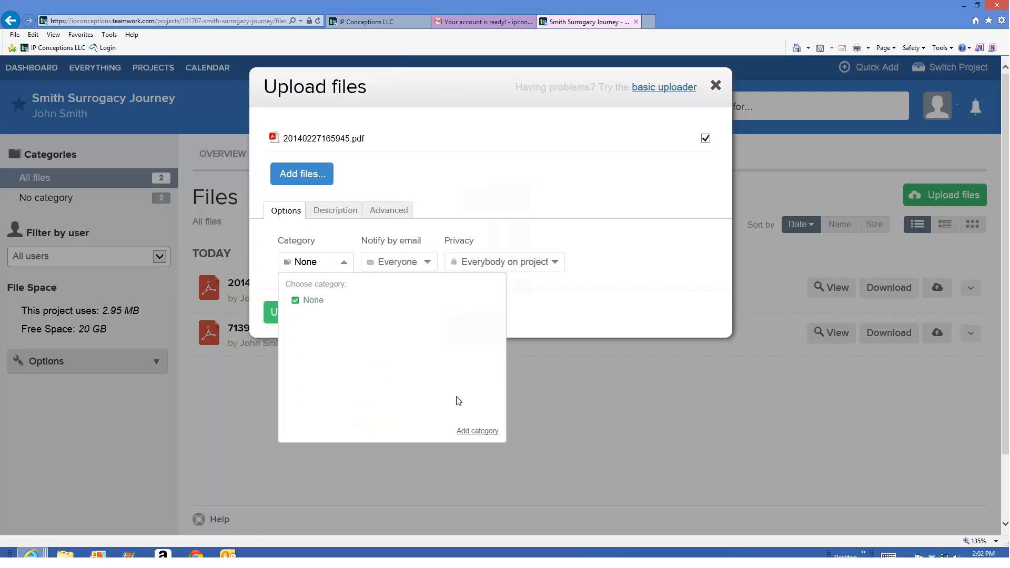
left_click(548, 417)
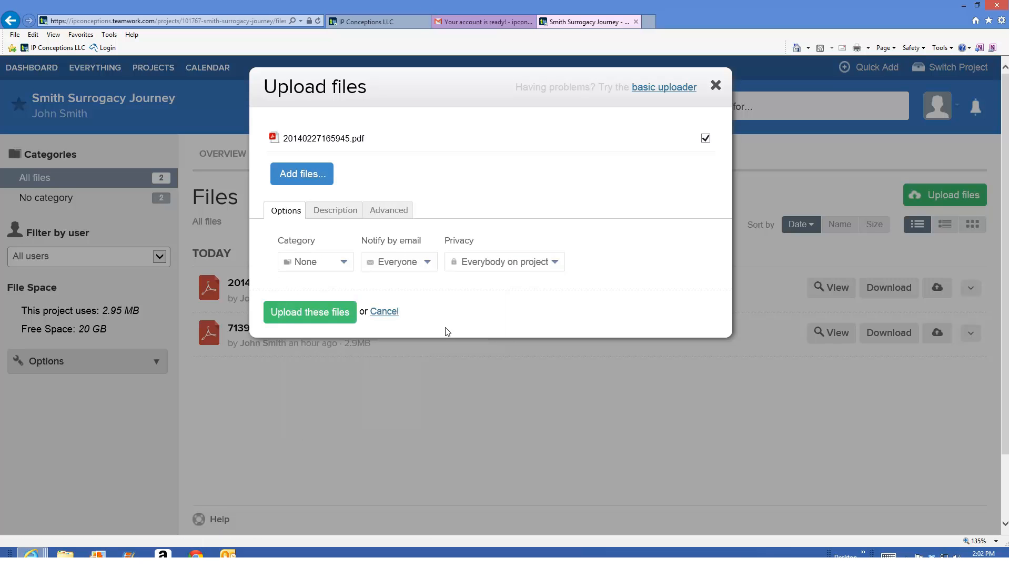
left_click(410, 261)
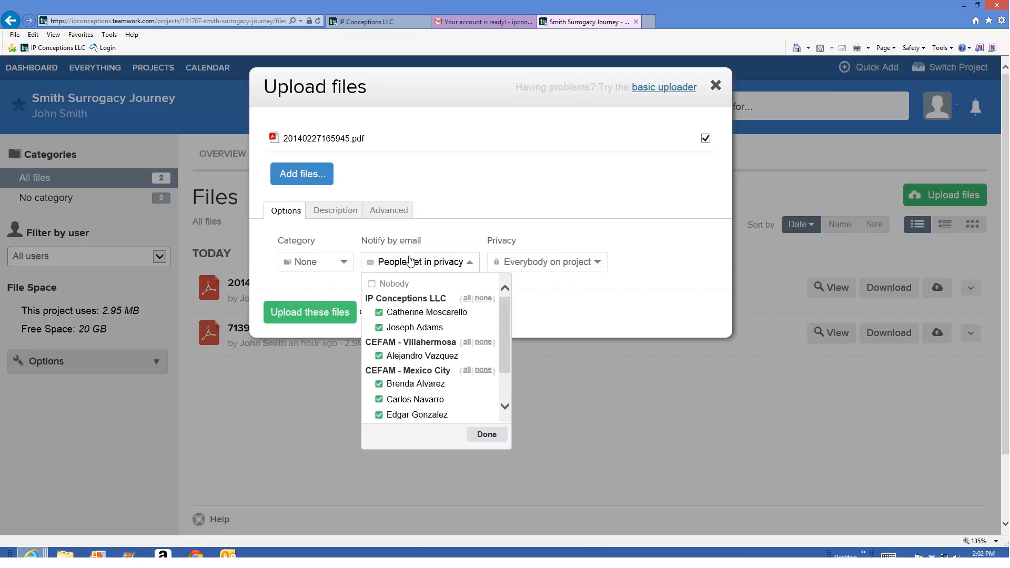
left_click(401, 284)
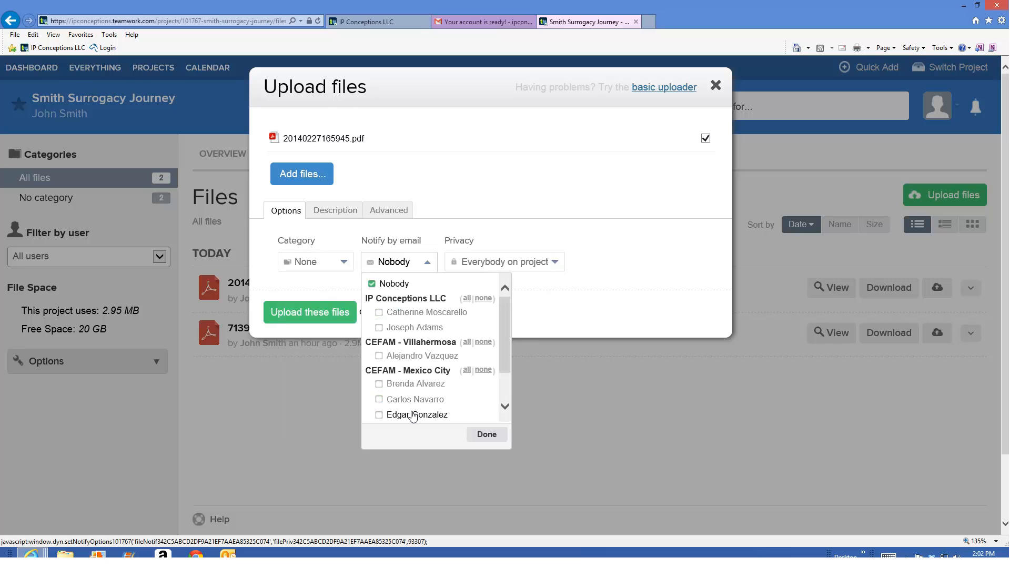
left_click(488, 435)
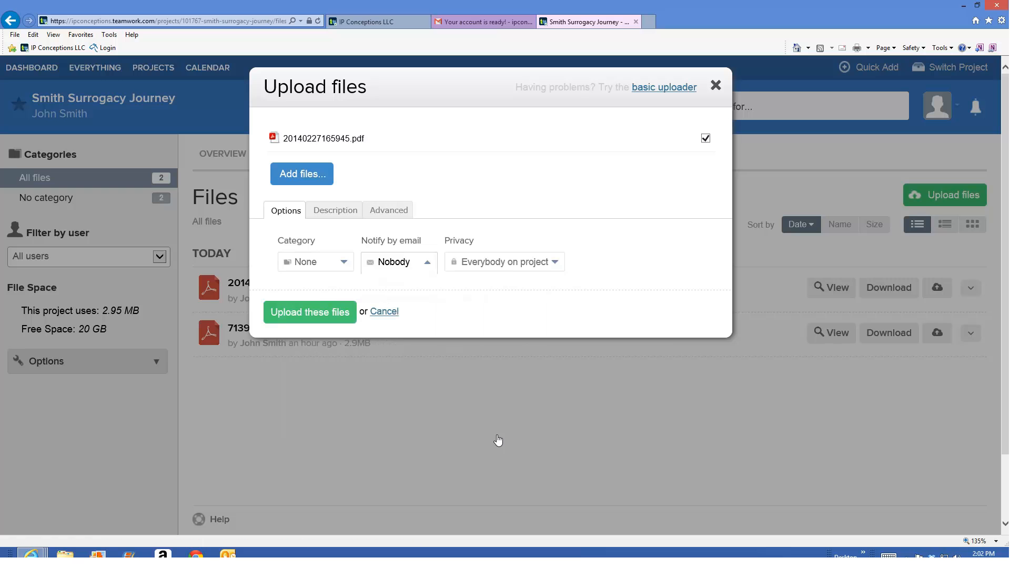
left_click(501, 263)
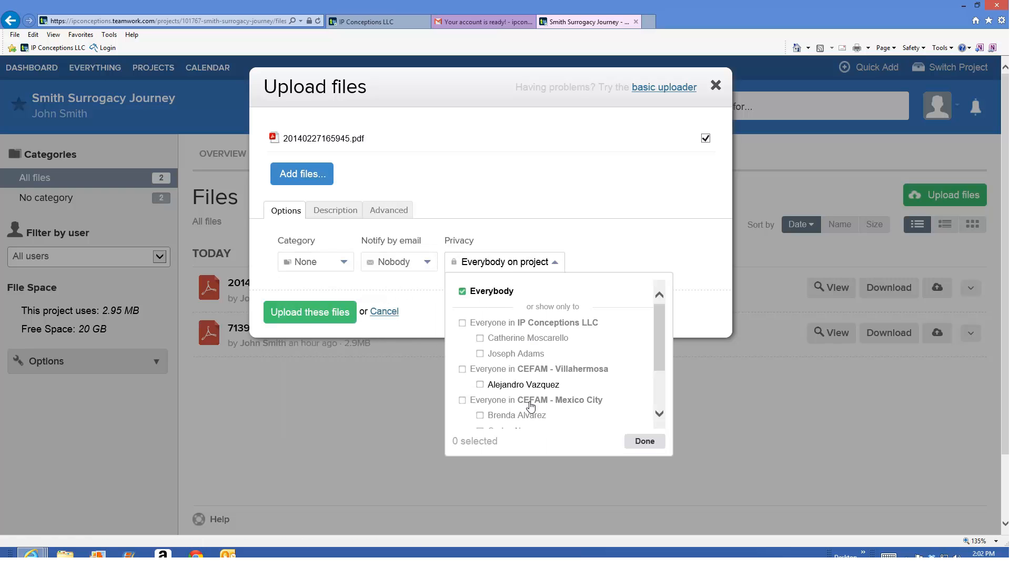
left_click(651, 445)
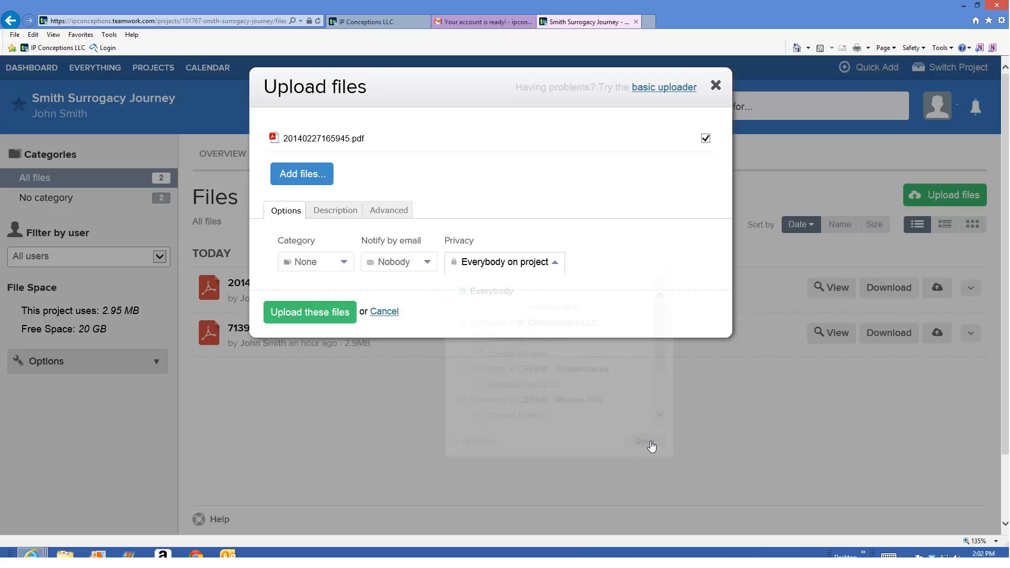
- Review the upload's description and versioning settings without changing them, and upload 20140227165945.pdf to the project's files
left_click(334, 221)
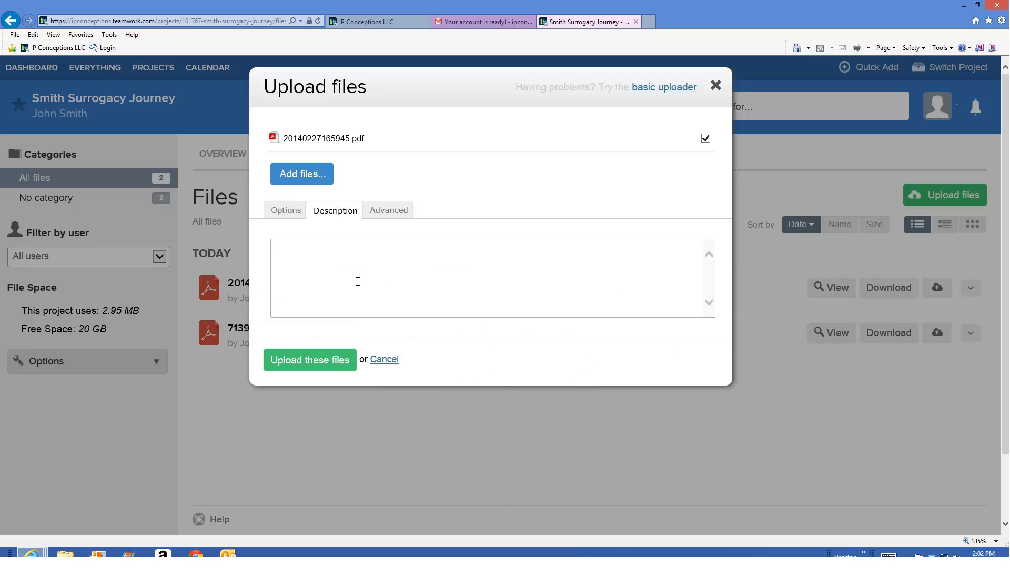
left_click(382, 222)
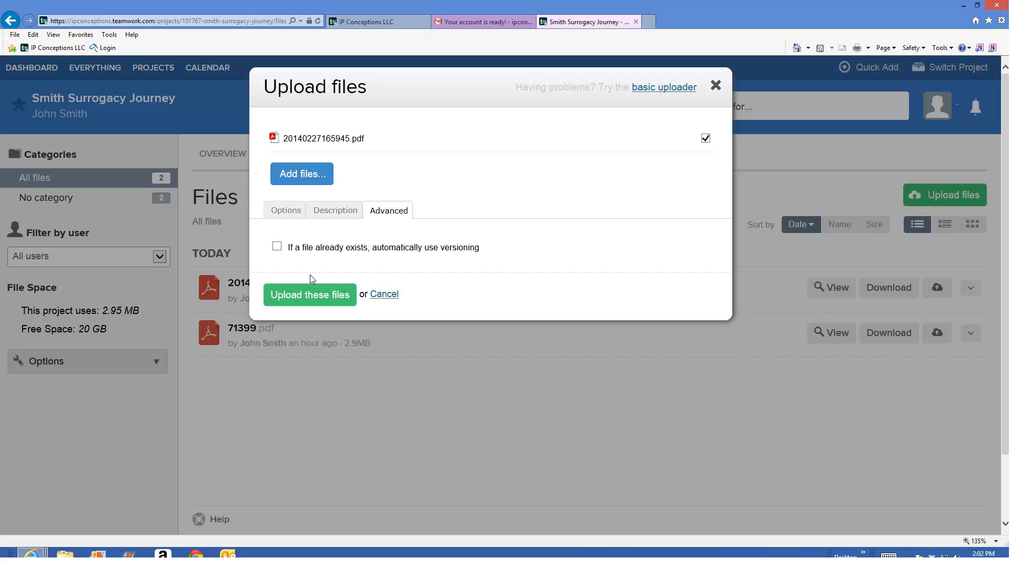
left_click(293, 215)
left_click(299, 310)
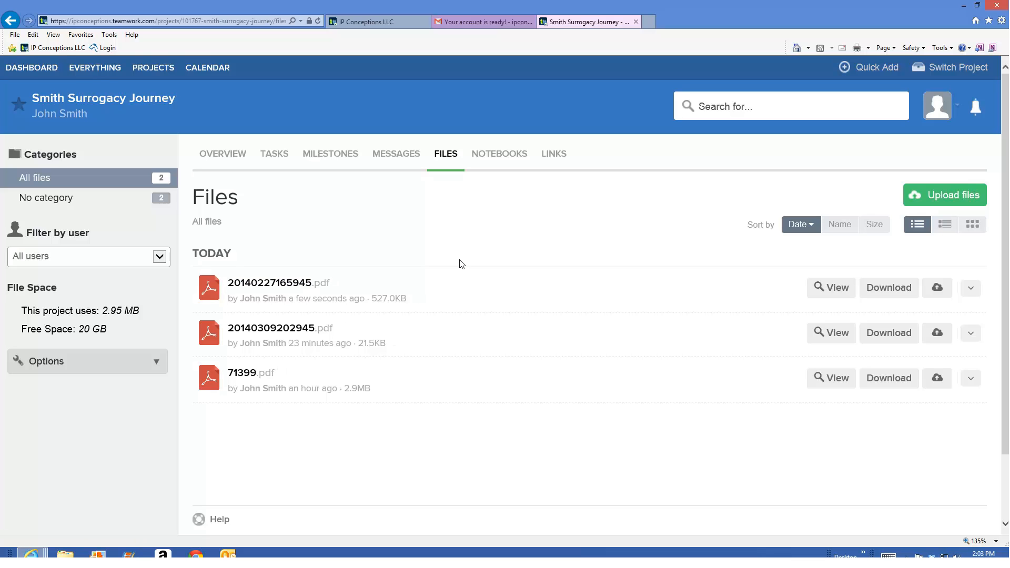
- View the project's notebooks and links, and return to the project overview
left_click(520, 157)
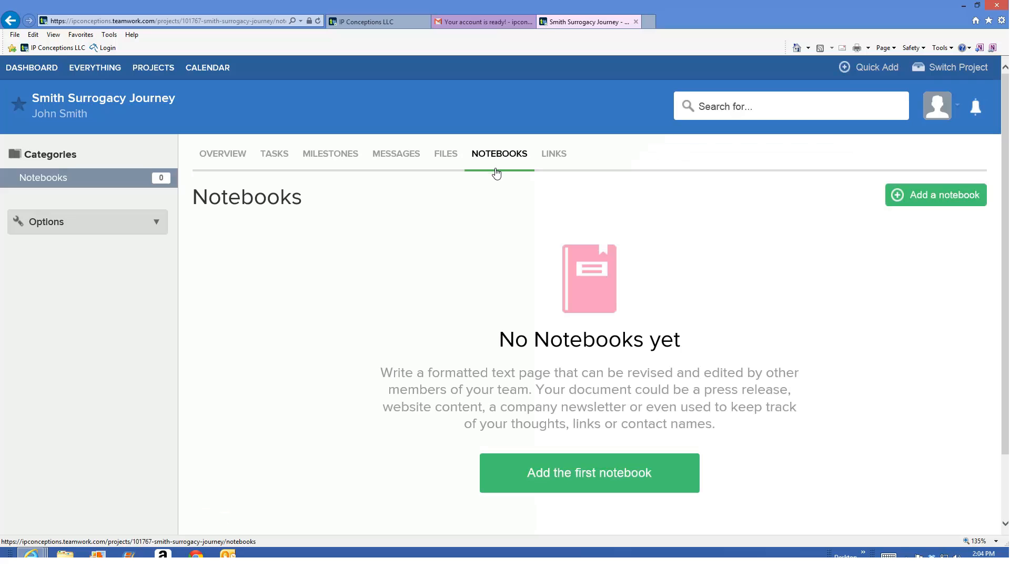
left_click(561, 161)
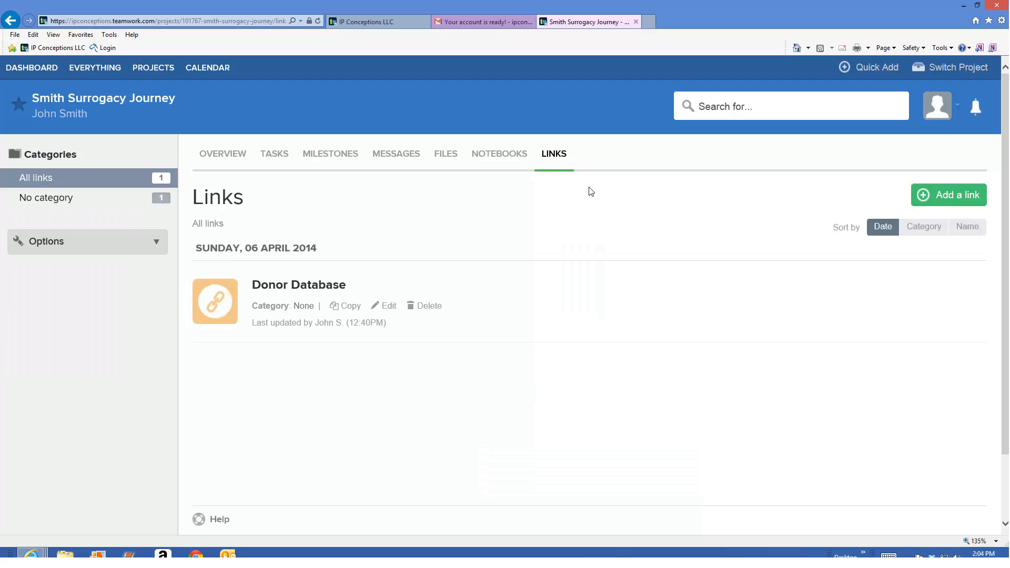
mouse_move(465, 325)
left_click(205, 157)
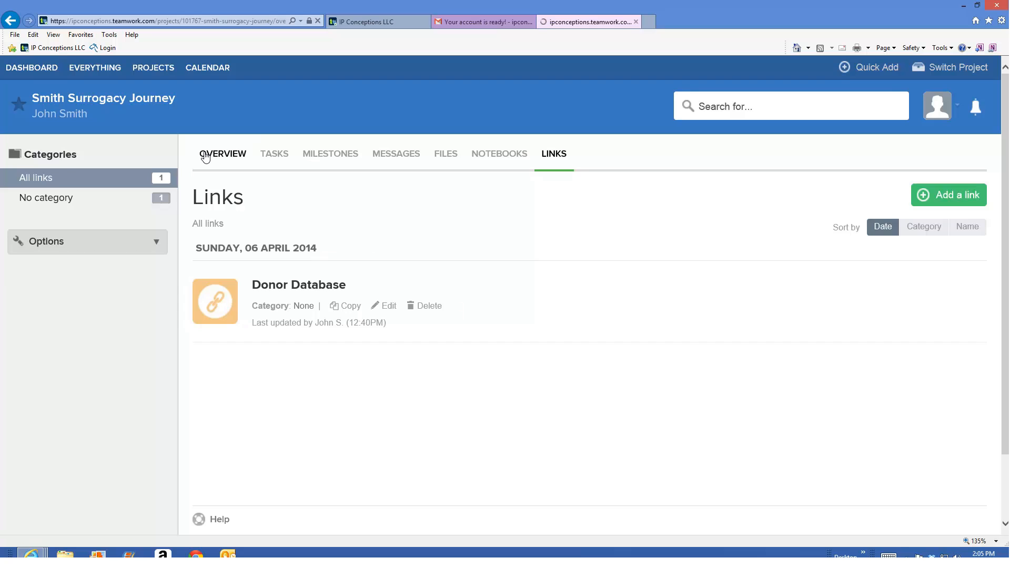